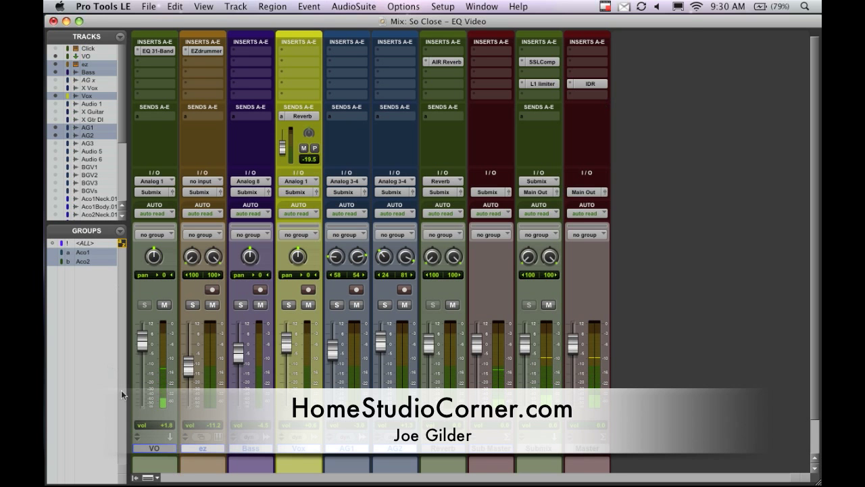
Hide the VO track and collapse the side pane holding the track and group lists in the Mix window.
click(54, 57)
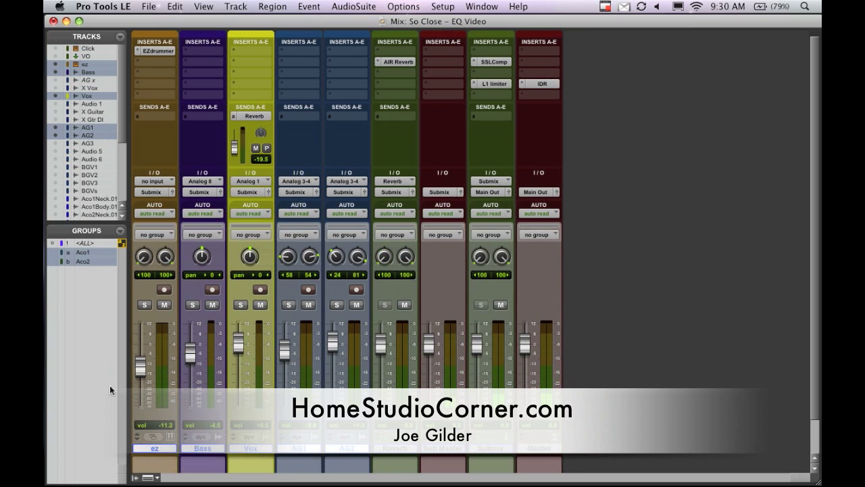
click(135, 477)
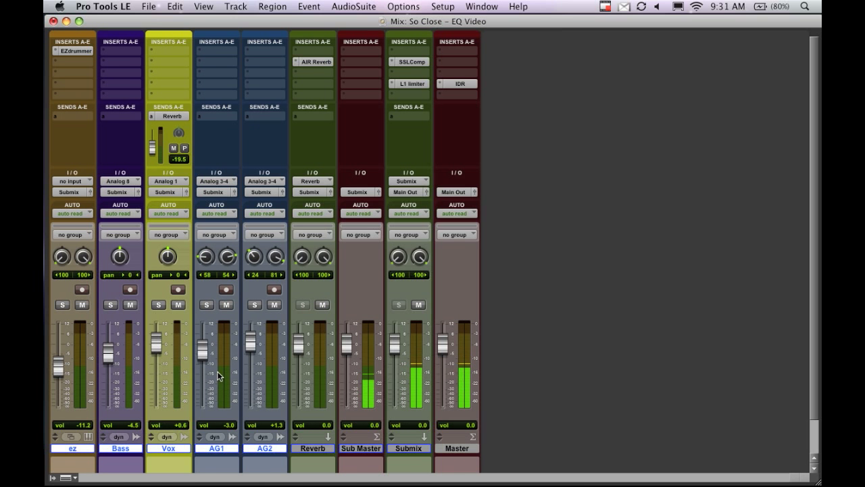
Switch to the Edit window, set the playback position to 63|2|000 and audition the song from there.
key(super+equal)
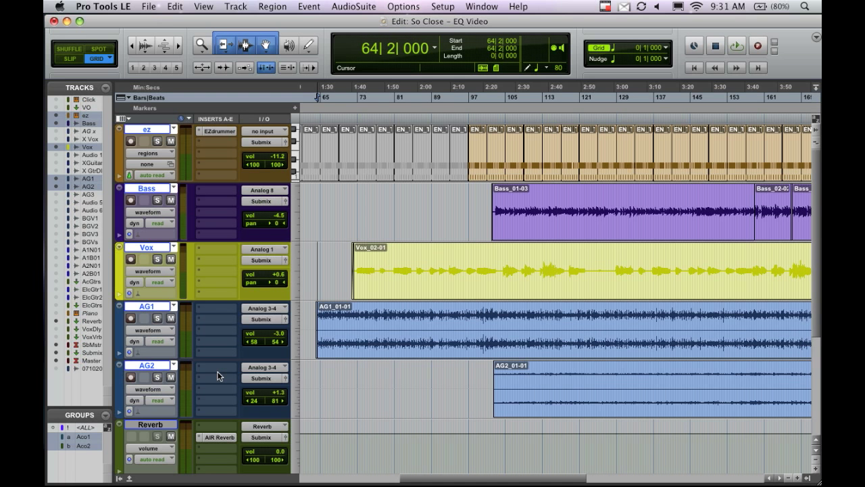
click(312, 260)
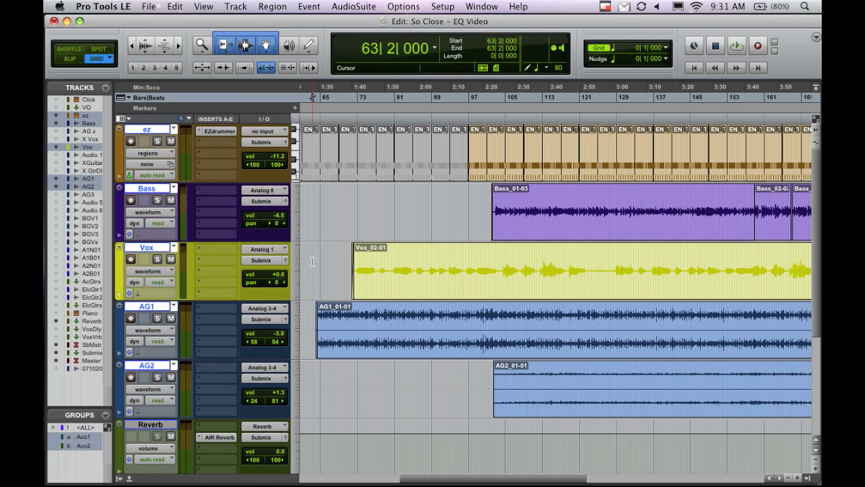
key(space)
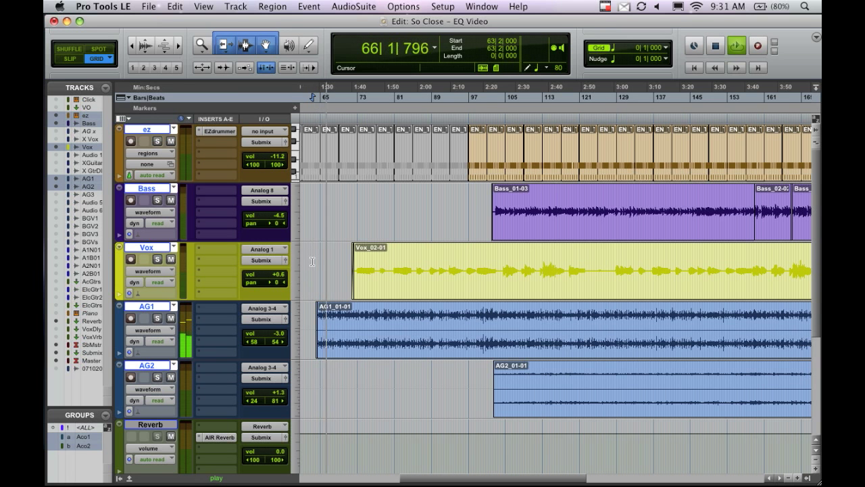
key(space)
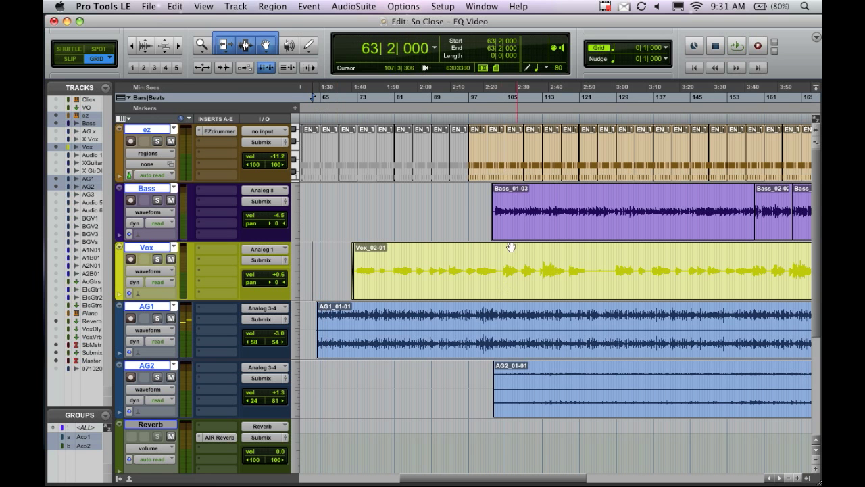
Audition the full mix from bar 97, where the unmuted drum clips begin.
click(468, 191)
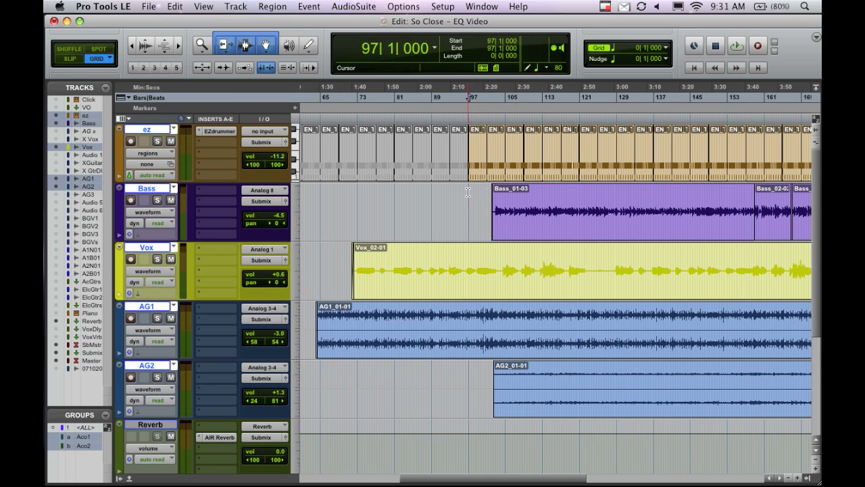
key(space)
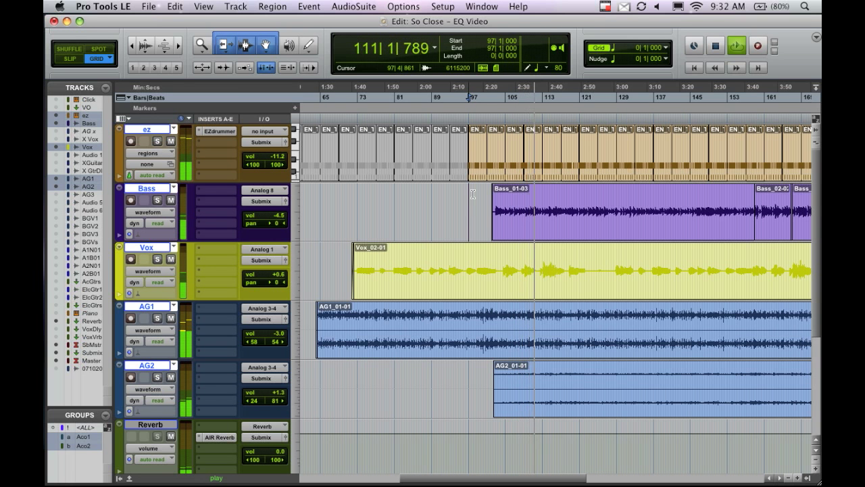
key(space)
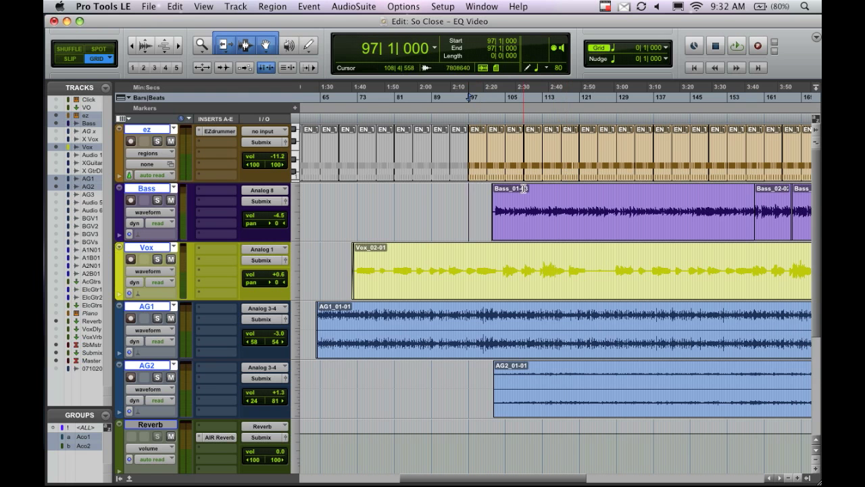
In the Mix window, insert the stereo EQ 3 7-Band in the second insert slot of the ez, AG1 and AG2 tracks.
key(super+equal)
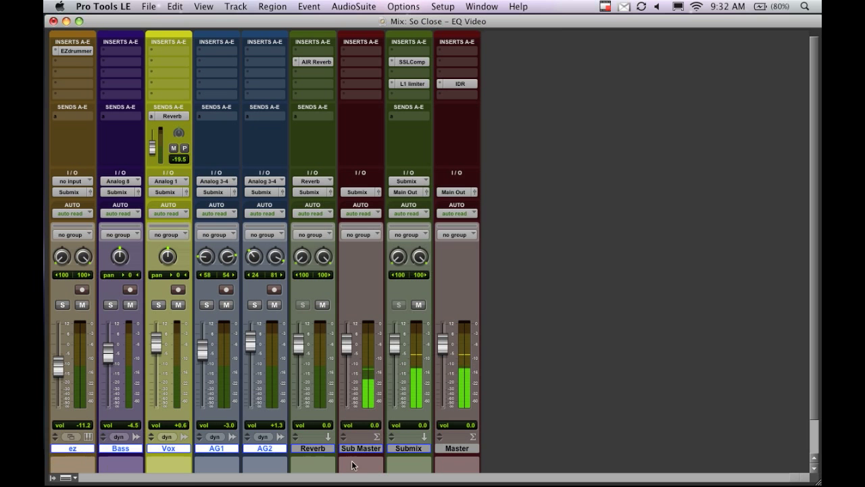
click(321, 449)
click(57, 448)
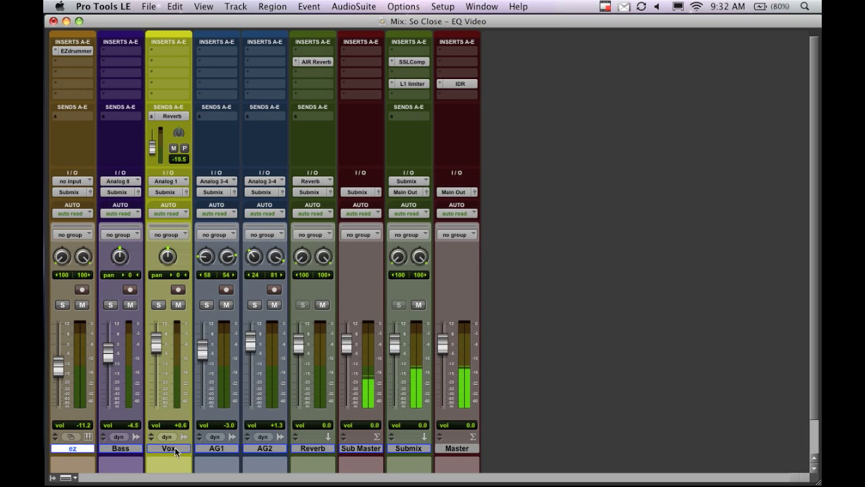
shift+click(262, 448)
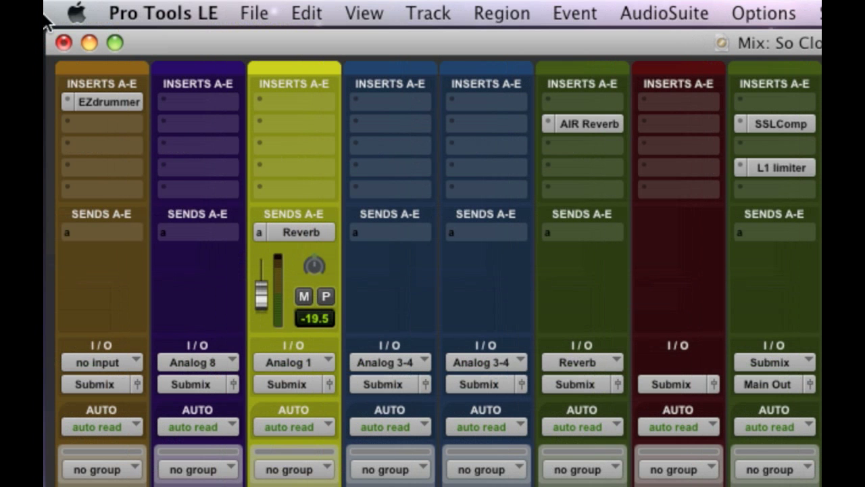
click(139, 124)
mouse_move(178, 155)
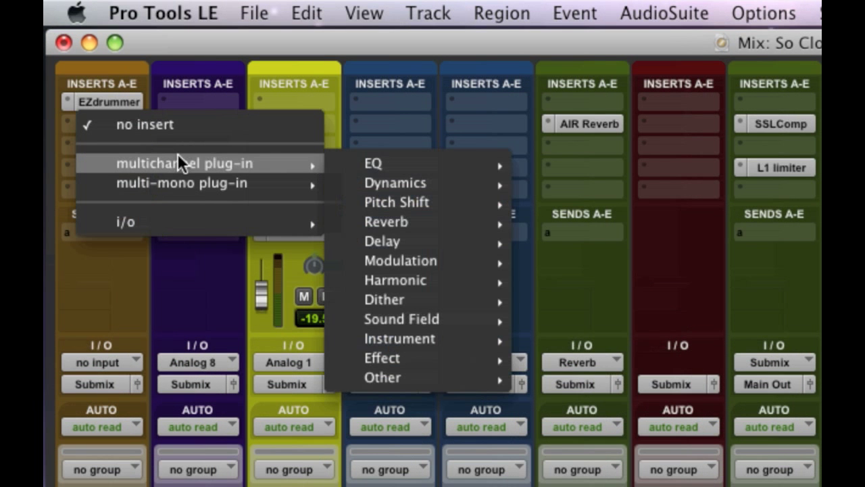
mouse_move(429, 165)
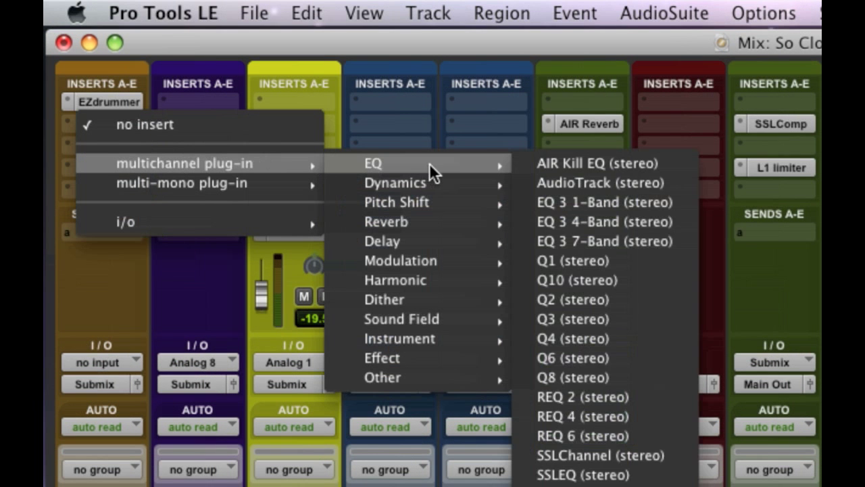
alt+shift+click(595, 242)
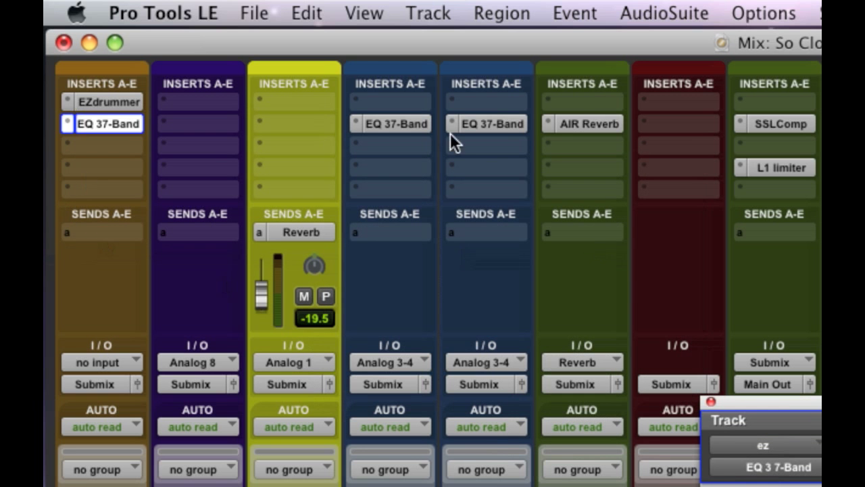
Insert the EQ 3 7-Band plug-in in the second insert slot of the Bass and Vox tracks.
scroll(311, 319, down, 3)
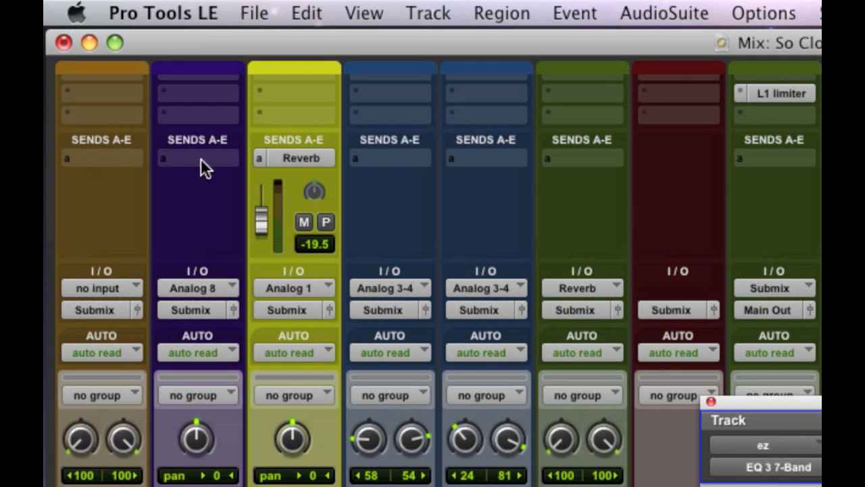
scroll(335, 217, up, 4)
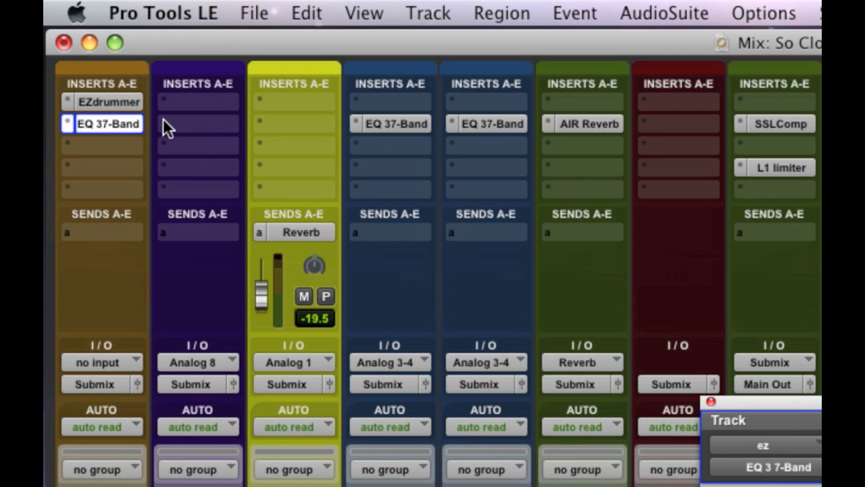
click(163, 122)
mouse_move(217, 162)
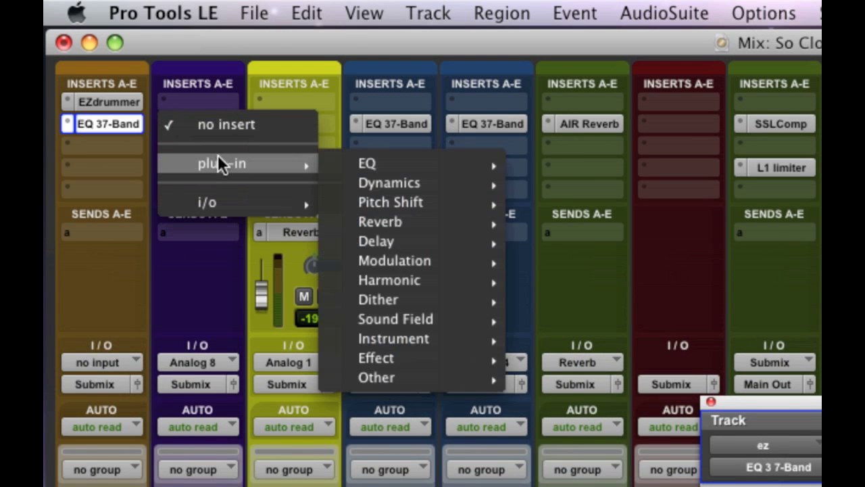
mouse_move(407, 165)
click(607, 242)
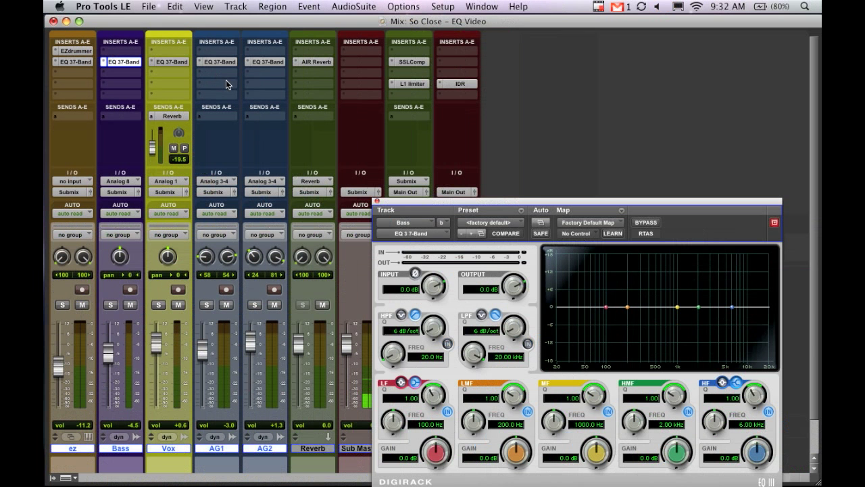
Solo the Vox track, select its vocal clip in the Edit window and play it, keeping the EQ window clear of the clip.
drag(488, 200, 464, 125)
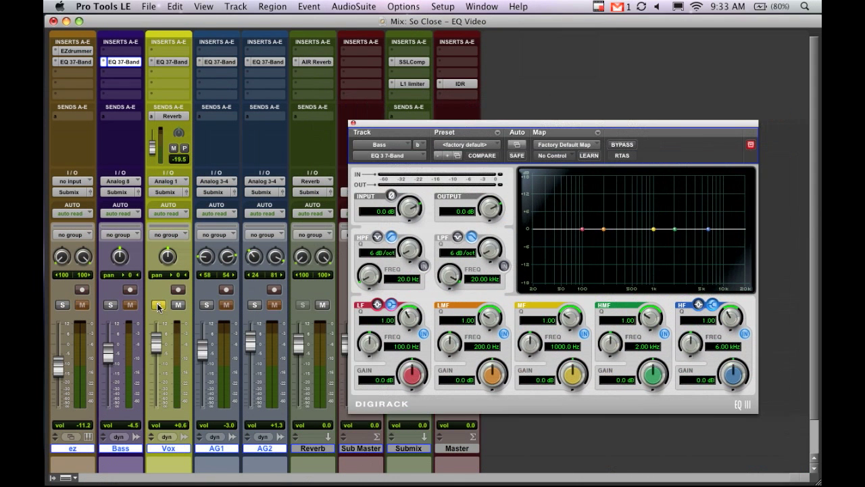
key(super+equal)
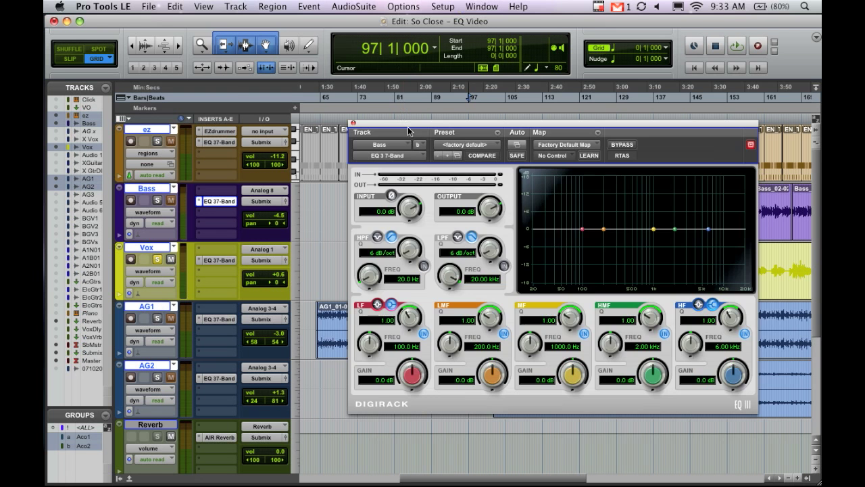
drag(407, 123, 434, 283)
click(363, 288)
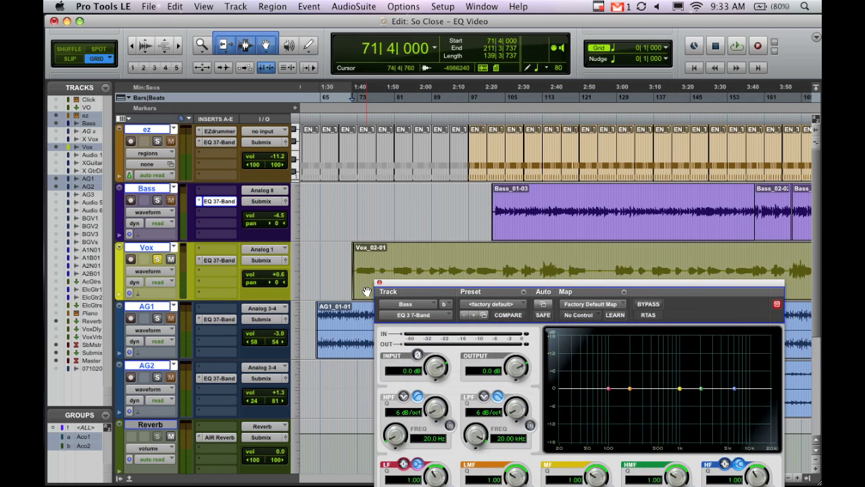
key(space)
drag(424, 284, 327, 120)
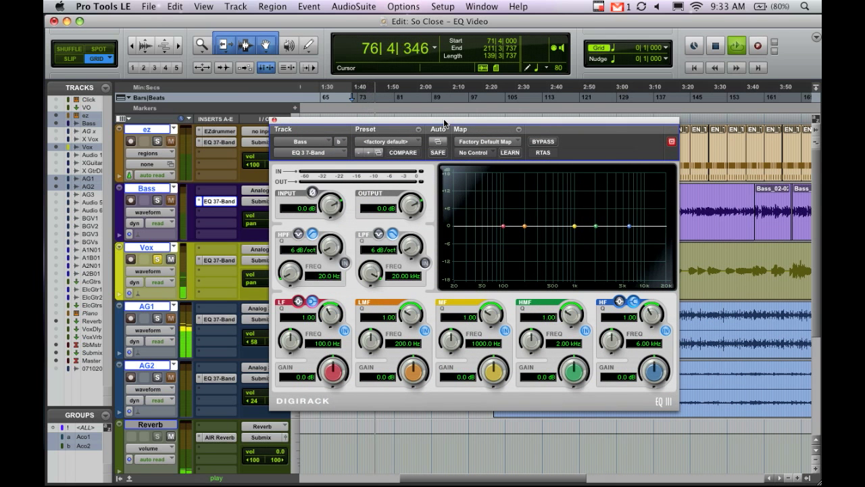
key(space)
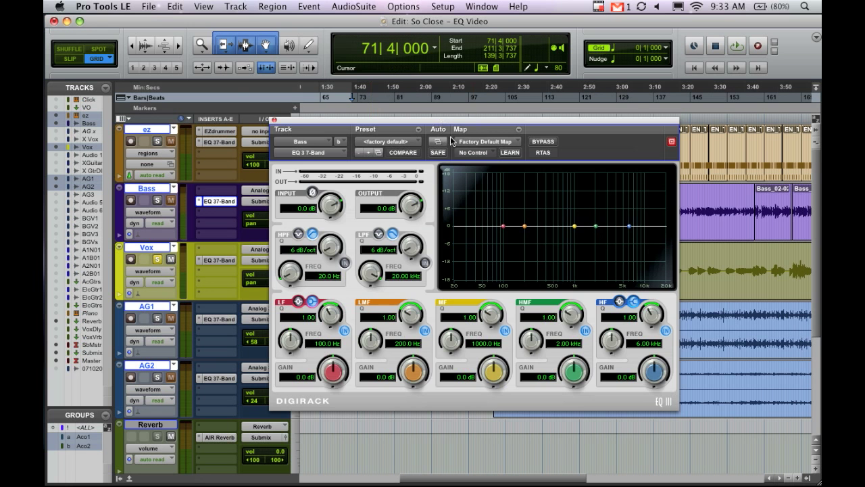
Set the low-mid band of the Bass track's EQ to 215 Hz and -0.2 dB during playback.
mouse_move(448, 125)
mouse_down()
mouse_move(518, 227)
mouse_move(529, 220)
mouse_move(449, 305)
mouse_move(454, 377)
mouse_move(457, 134)
mouse_move(448, 135)
mouse_up()
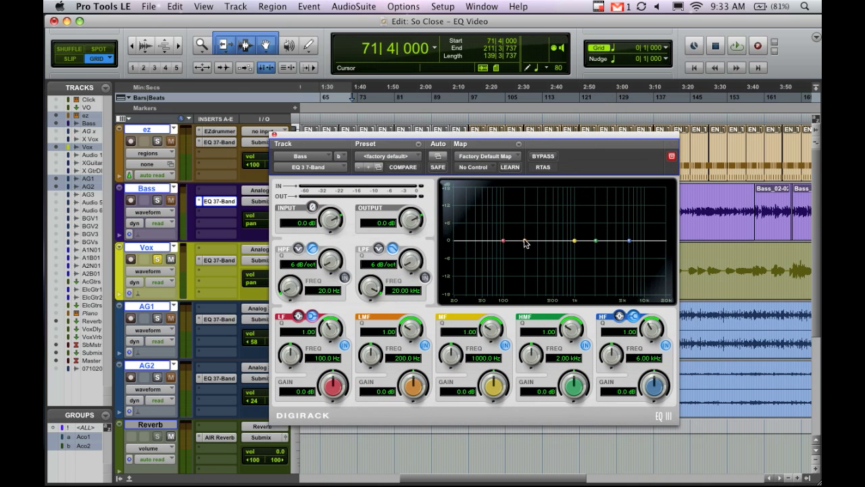
key(space)
mouse_move(526, 241)
mouse_down()
mouse_move(523, 228)
mouse_move(508, 222)
mouse_move(527, 241)
mouse_up()
key(space)
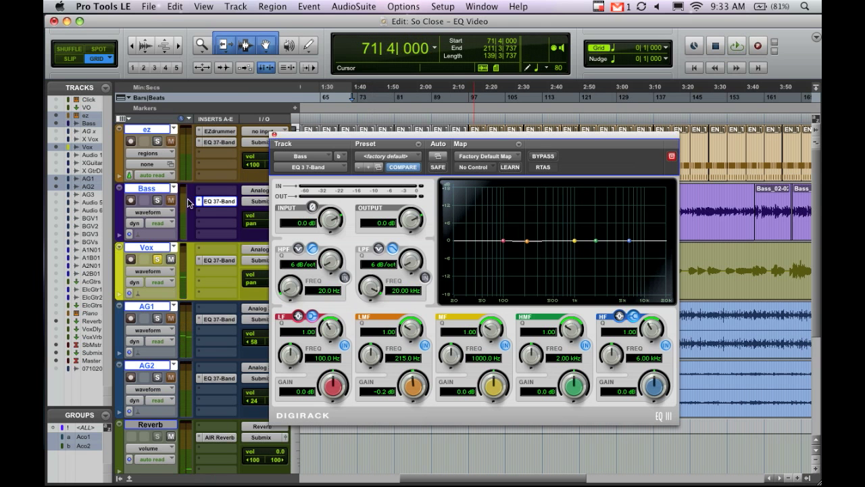
Open the Vox track's EQ and boost its low-mid band by 7.8 dB at 176 Hz during playback.
click(225, 262)
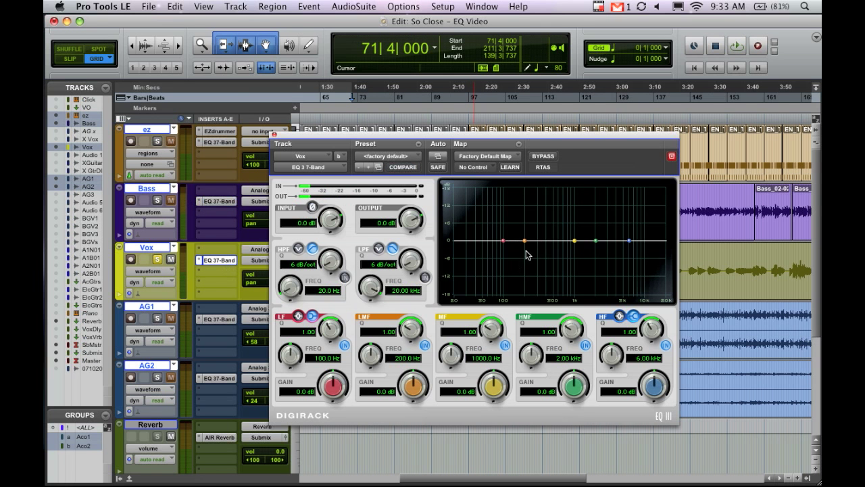
key(space)
drag(526, 242, 520, 217)
key(space)
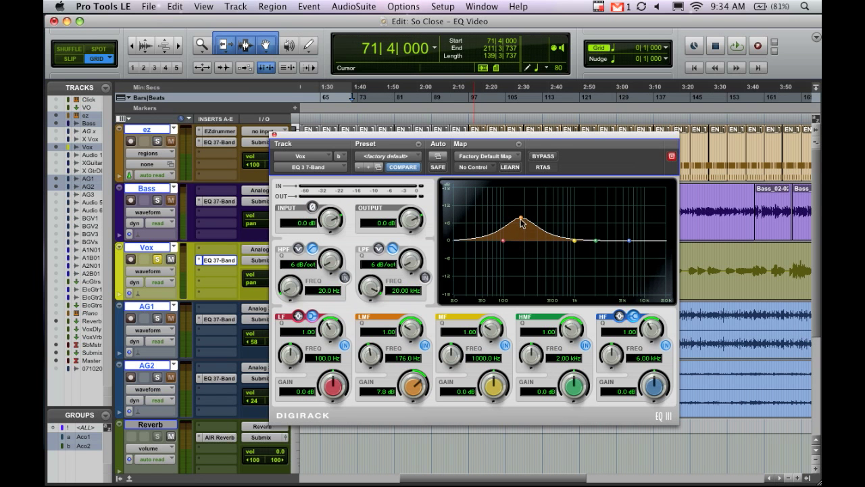
Return the Vox EQ's low-mid band to 0 dB gain at 211 Hz.
drag(521, 219, 543, 246)
drag(548, 231, 527, 244)
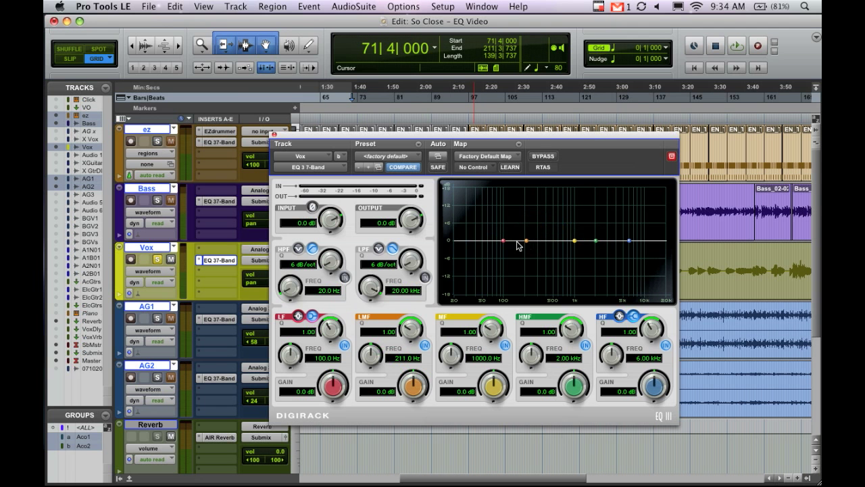
Engage the Vox EQ's high-pass filter at 86.6 Hz while auditioning the vocal, and set the low-mid band to 215 Hz at 0 dB.
click(345, 278)
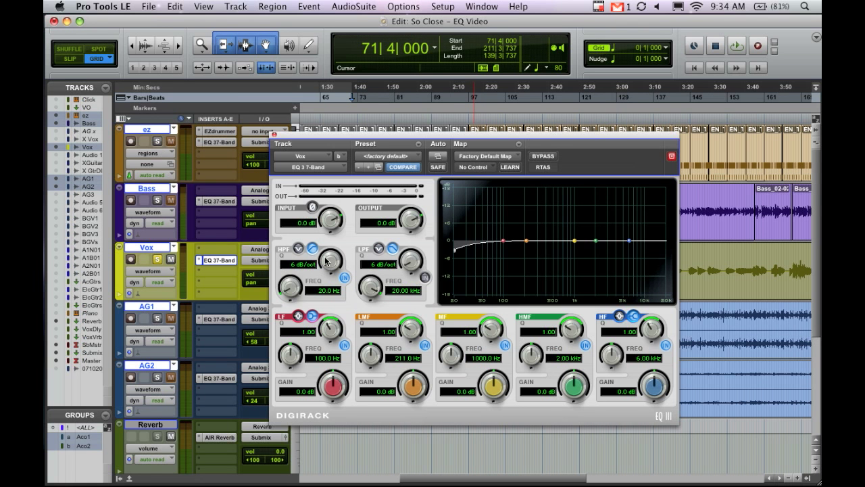
drag(295, 292, 295, 294)
key(space)
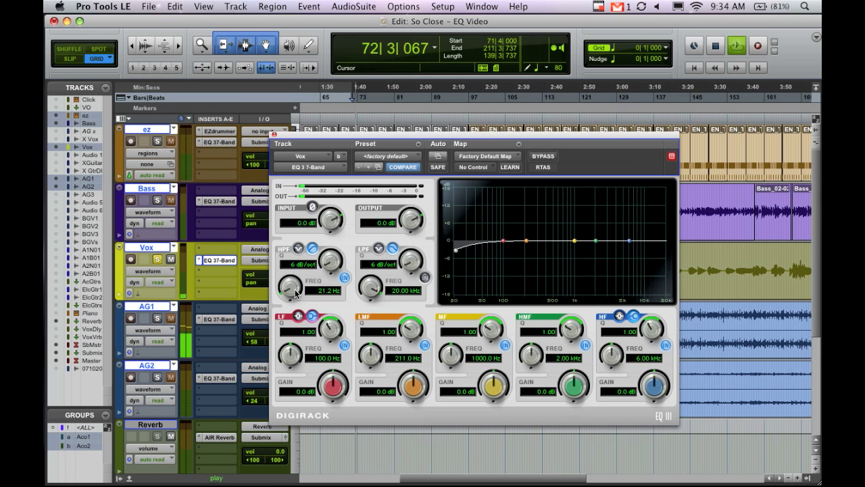
drag(295, 292, 296, 266)
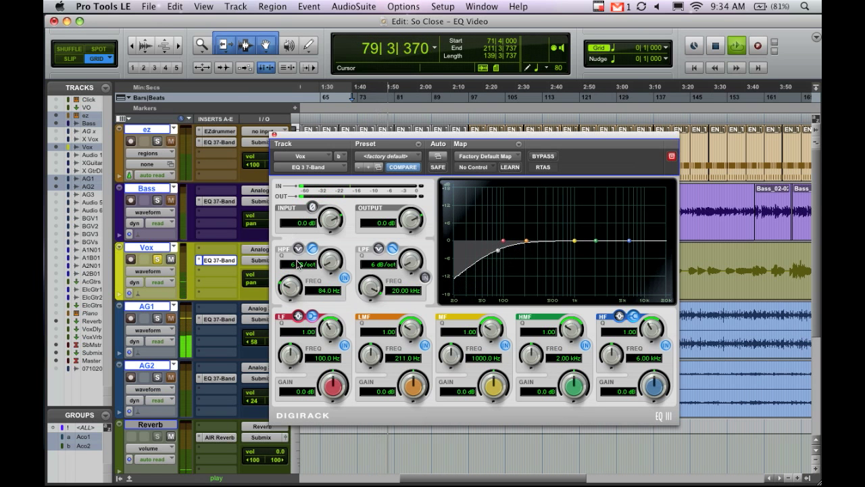
key(space)
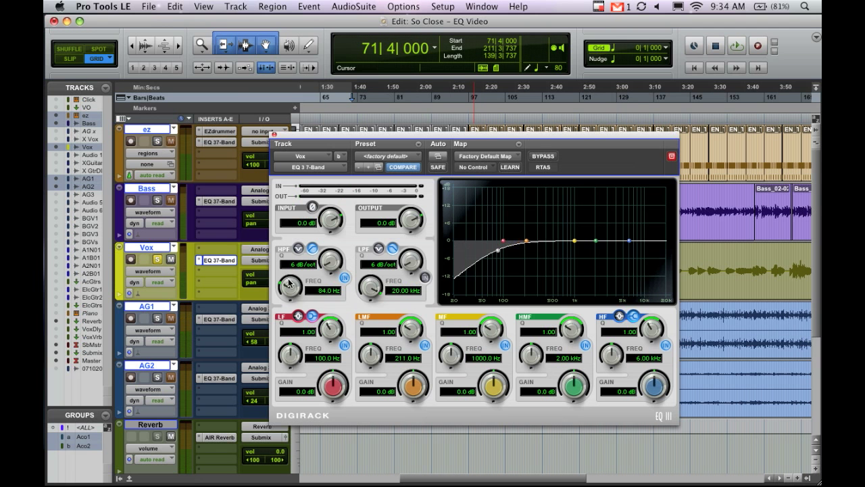
drag(290, 283, 290, 283)
drag(527, 244, 528, 242)
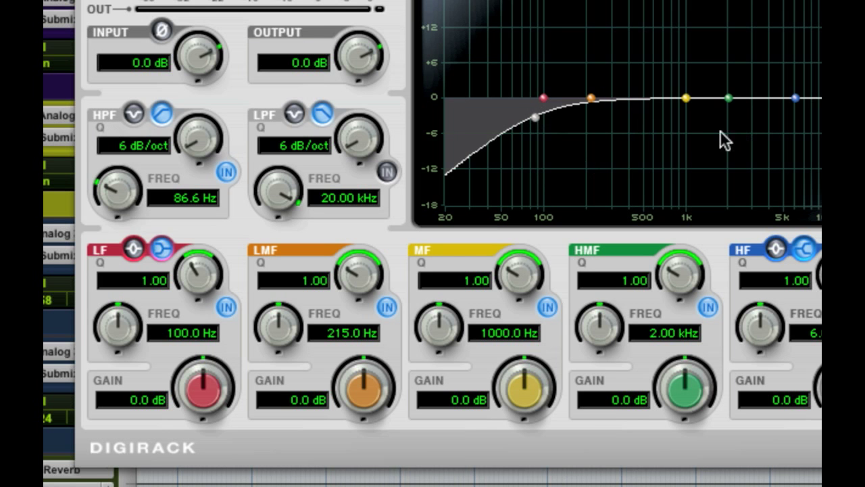
Try the Vox EQ's low-pass filter at 6.84 kHz and switch it back off.
click(387, 172)
drag(288, 192, 329, 162)
click(386, 171)
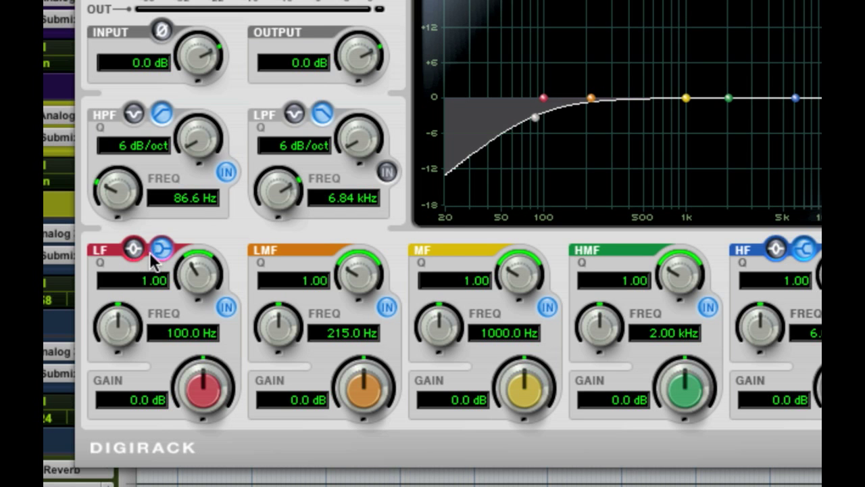
Switch off the Vox EQ's high-pass filter and try the low and high shelf gains, leaving the high shelf at 0.2 dB.
click(227, 173)
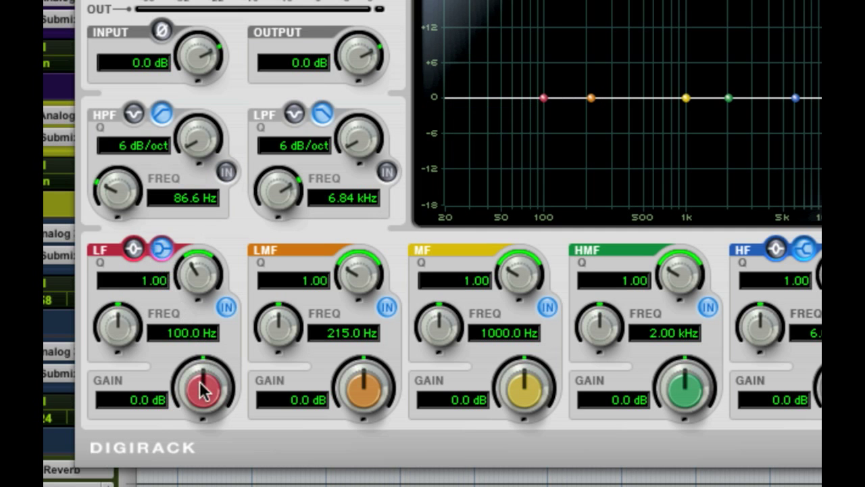
drag(209, 392, 199, 409)
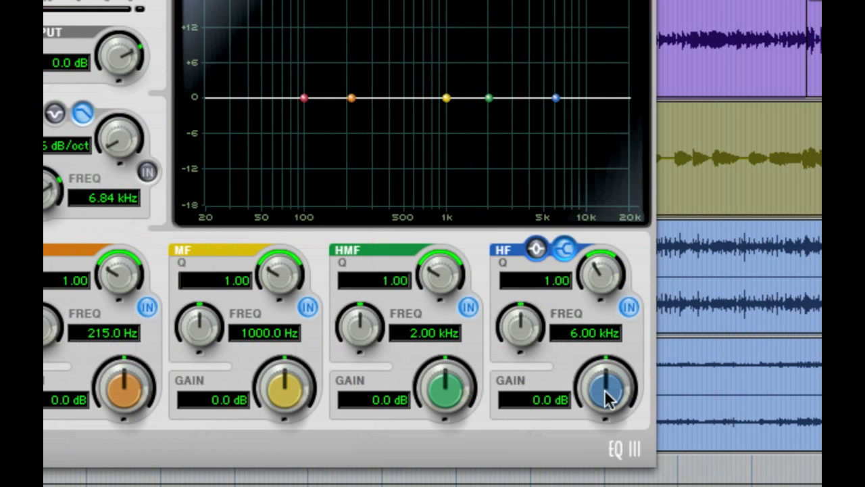
mouse_move(602, 390)
mouse_down()
mouse_move(600, 353)
mouse_move(587, 444)
mouse_move(596, 395)
mouse_up()
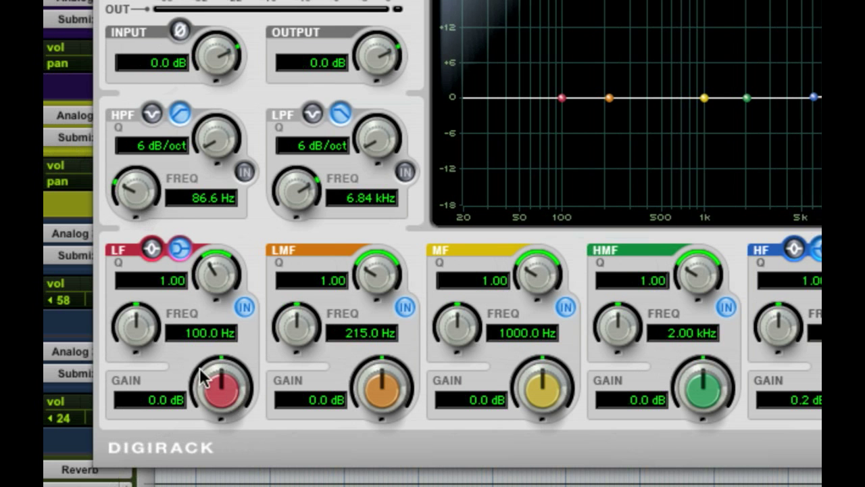
Try the Vox EQ's low-band gain, Q and frequency controls, returning them to 0 dB, 1.00 and 100 Hz.
mouse_move(224, 399)
mouse_down()
mouse_move(225, 386)
mouse_move(226, 413)
mouse_move(229, 230)
mouse_move(225, 486)
mouse_move(215, 407)
mouse_up()
drag(214, 308, 218, 302)
alt+click(217, 294)
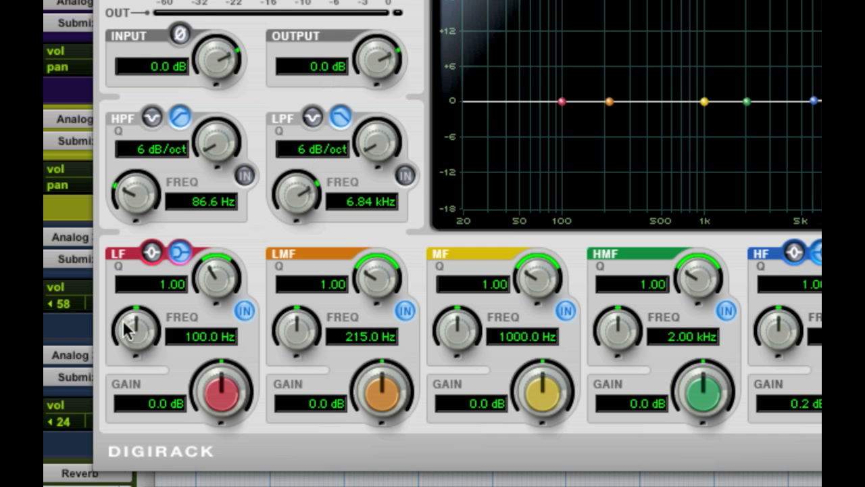
mouse_move(139, 331)
mouse_down()
mouse_move(141, 361)
mouse_move(153, 349)
mouse_move(133, 336)
mouse_move(133, 323)
mouse_up()
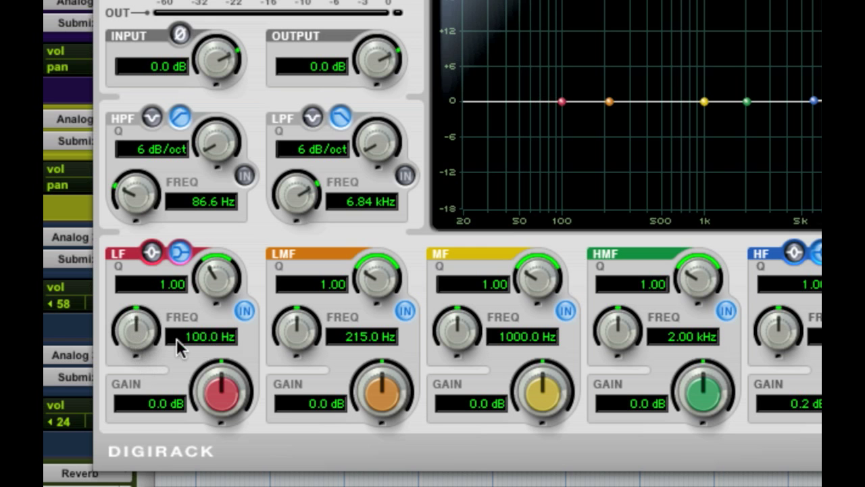
Boost the Vox EQ's low shelf by 1.3 dB, switch the band to a peak shape and cut it by 5.9 dB at 101 Hz.
drag(218, 388, 222, 363)
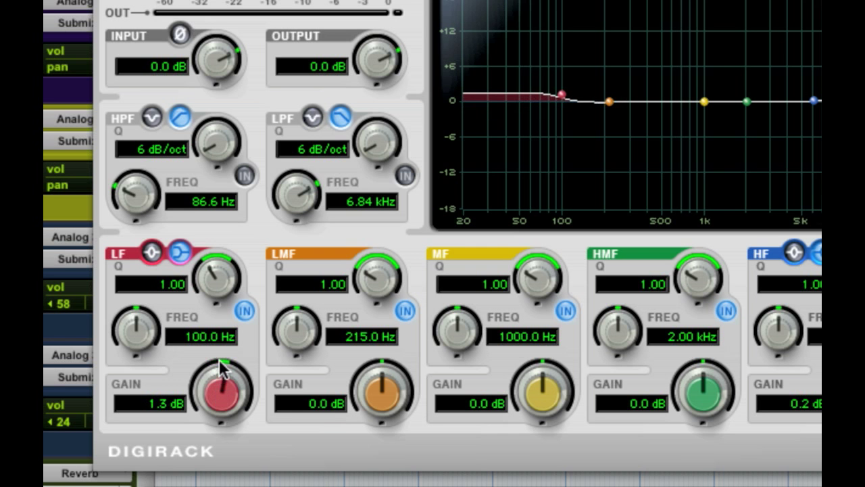
click(153, 253)
drag(226, 386, 240, 436)
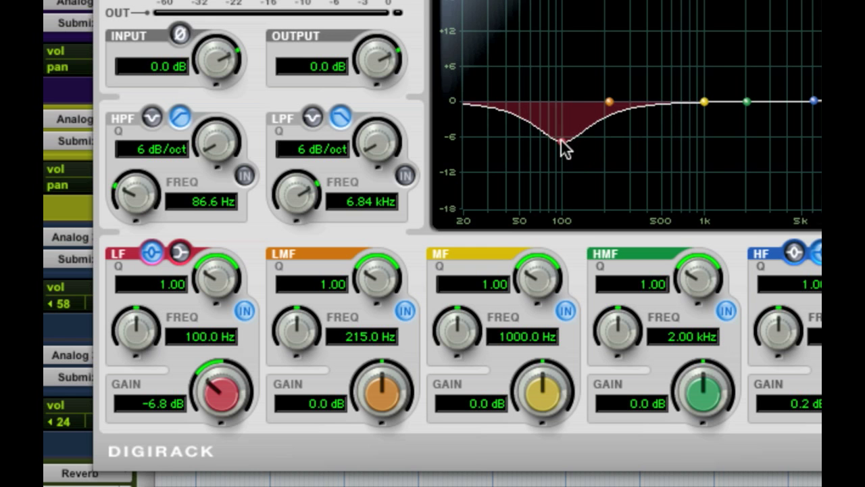
mouse_move(562, 143)
mouse_down()
mouse_move(561, 120)
mouse_move(563, 136)
mouse_up()
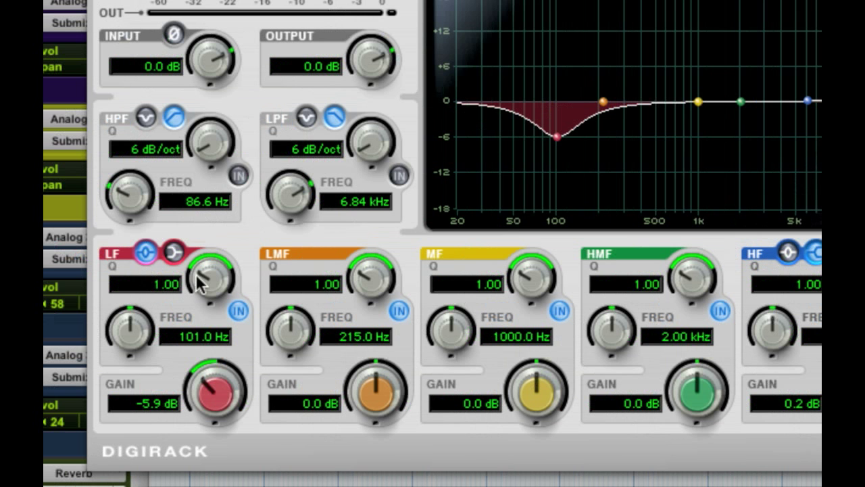
Try the low band with a narrow Q of 10.00 at -11.0 dB and a wide Q of 0.23 at 2.5 dB.
drag(207, 277, 218, 131)
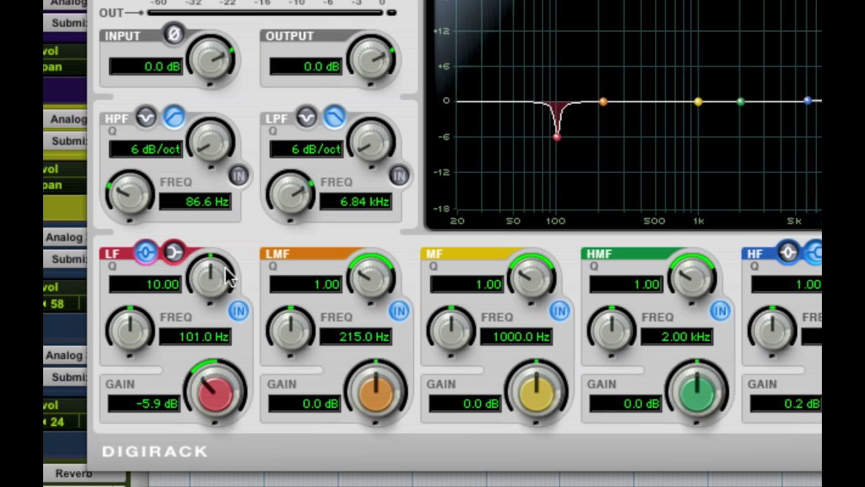
drag(558, 140, 558, 167)
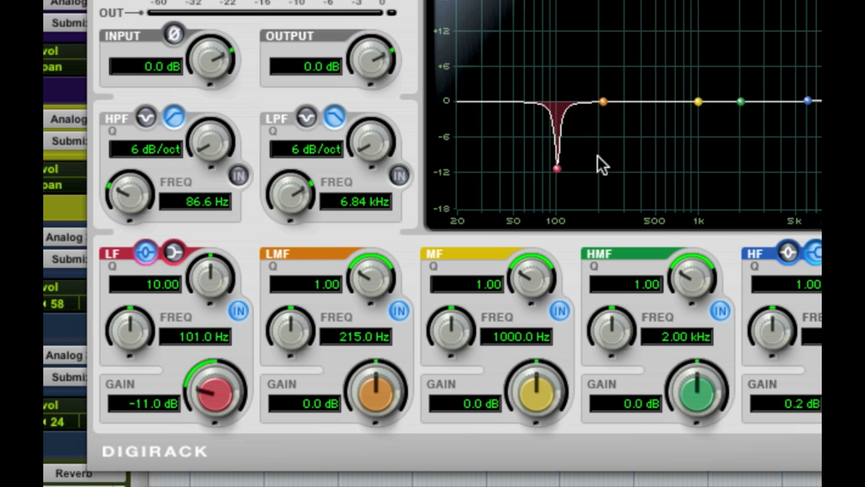
drag(558, 167, 557, 91)
drag(212, 271, 319, 467)
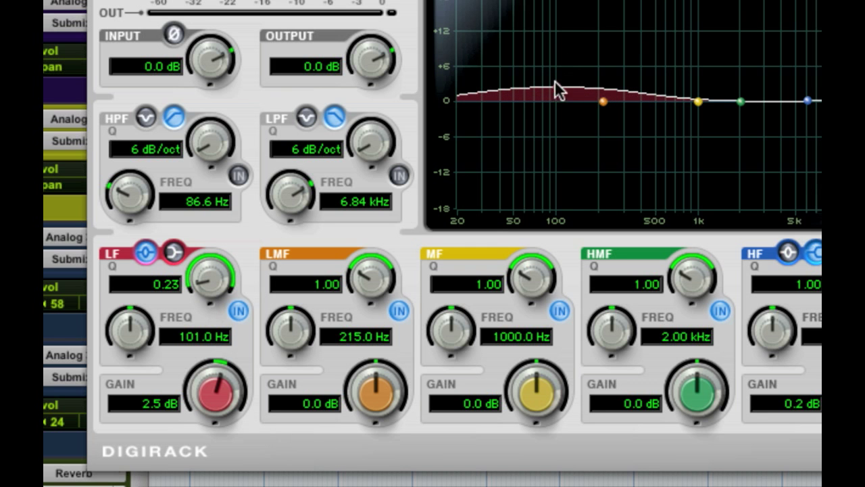
Set the Vox EQ's low band to 114 Hz with a Q of 1.15 and 0 dB gain.
drag(561, 87, 568, 86)
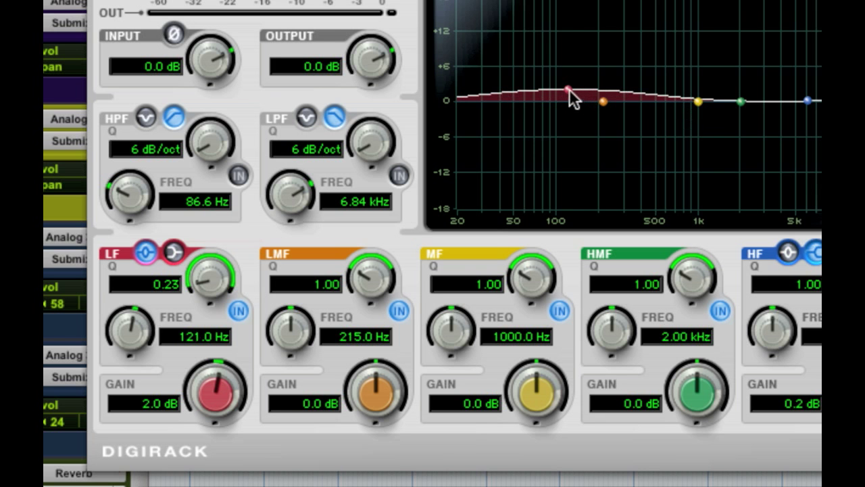
drag(567, 89, 564, 90)
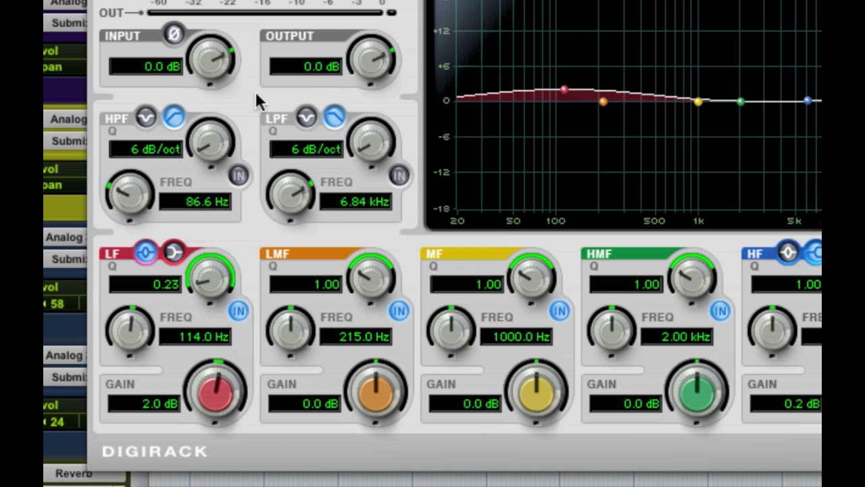
drag(207, 279, 349, 154)
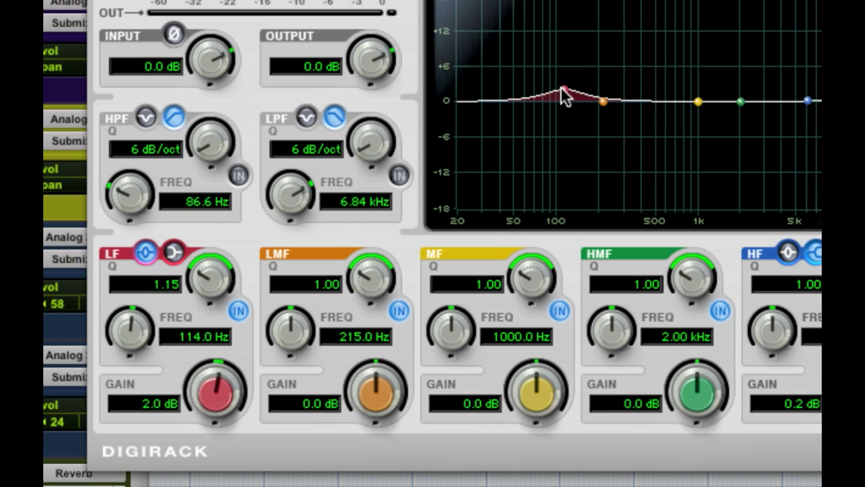
drag(562, 86, 563, 99)
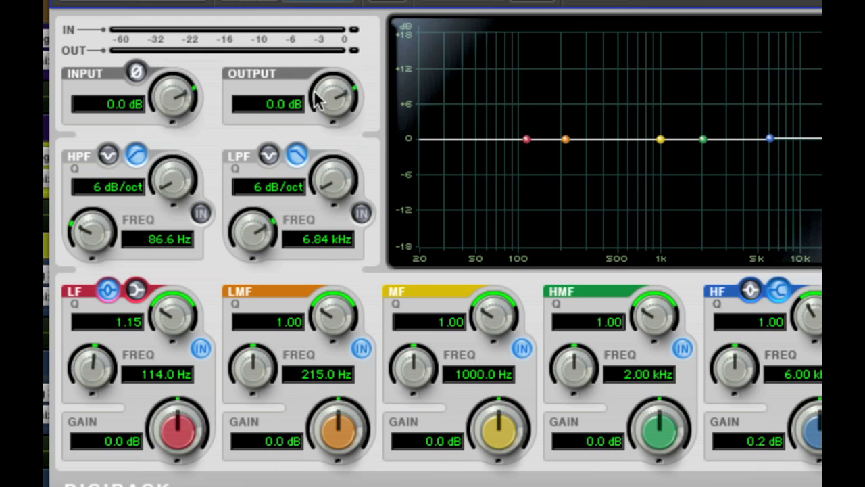
Audition 18 dB boosts on the Vox EQ's low and high-mid bands, and reset both gains and the output level to 0 dB.
key(space)
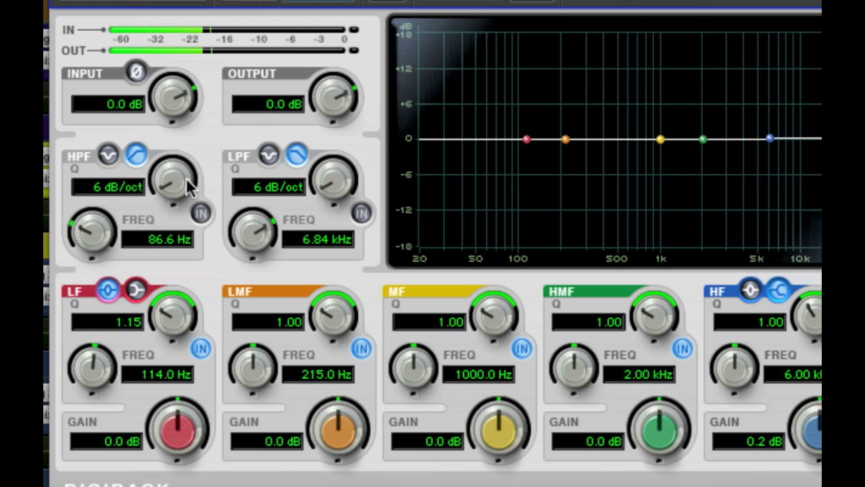
drag(188, 439, 215, 295)
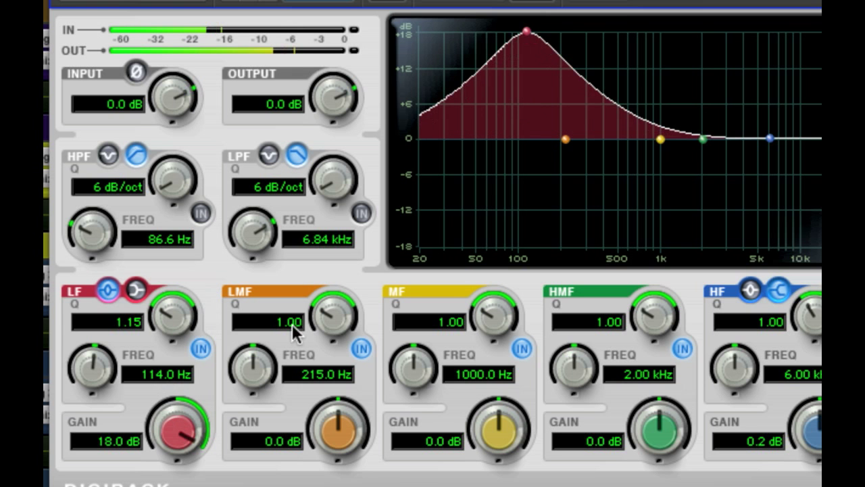
drag(680, 442, 660, 335)
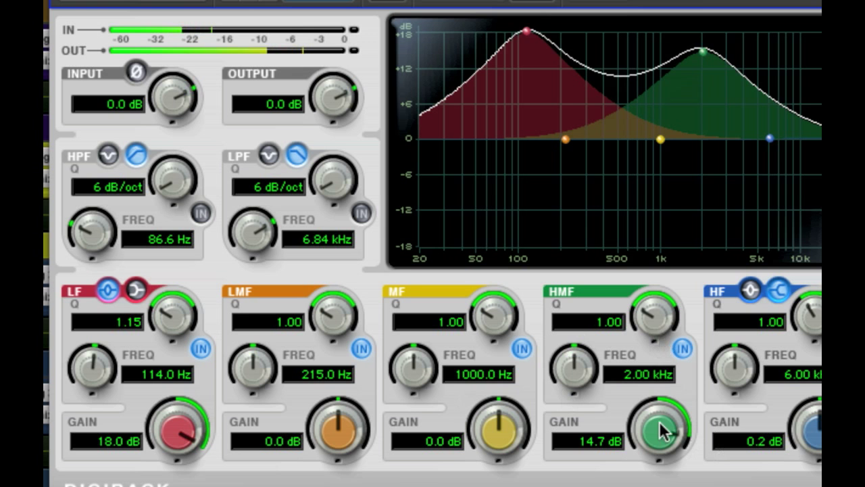
drag(657, 428, 656, 331)
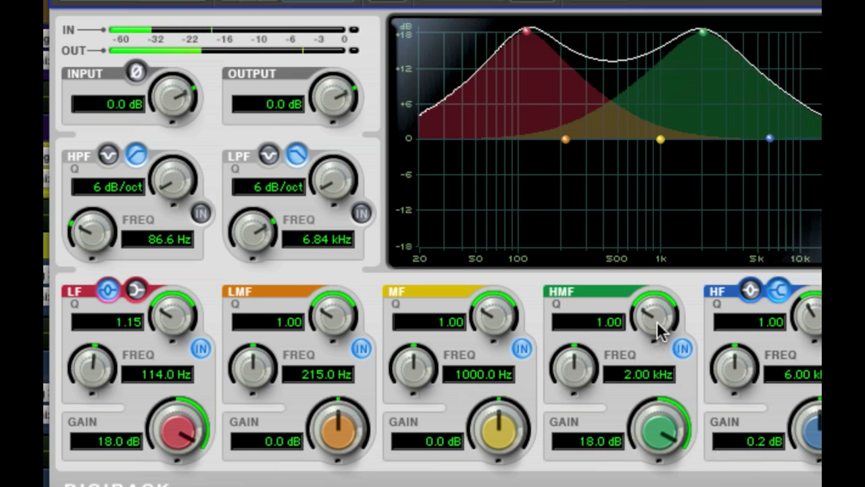
alt+click(193, 421)
alt+click(669, 442)
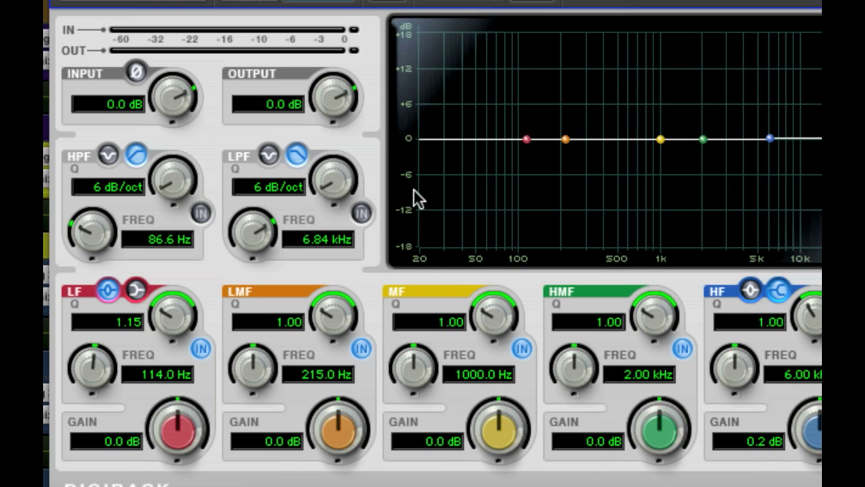
drag(338, 92, 343, 98)
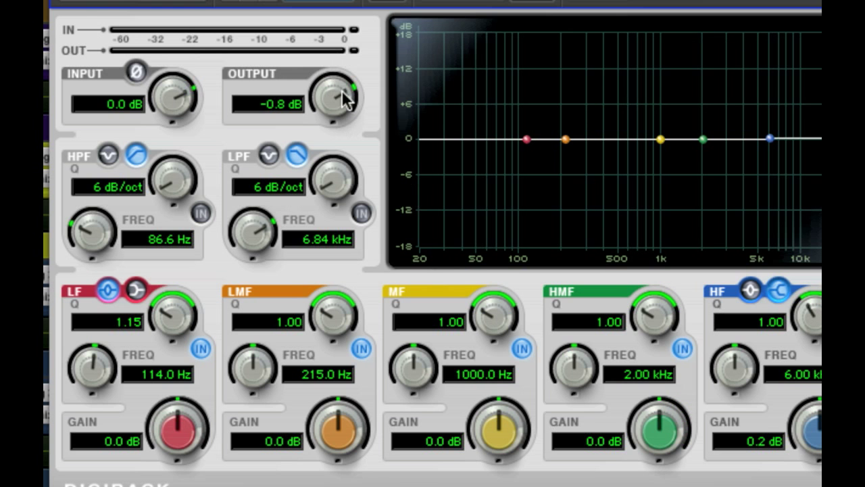
alt+click(345, 98)
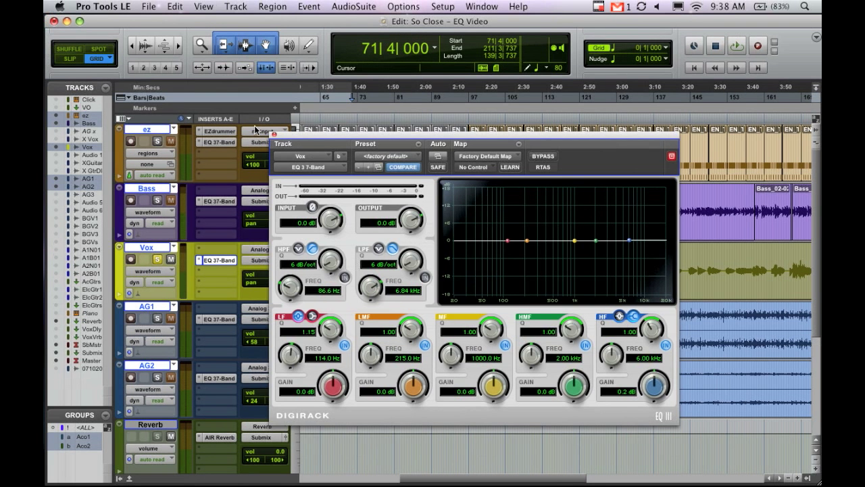
Move the EQ window clear of the track controls, unsolo the Vox track, and open AG1's EQ while playing the guitar from bar 64.
drag(308, 140, 191, 119)
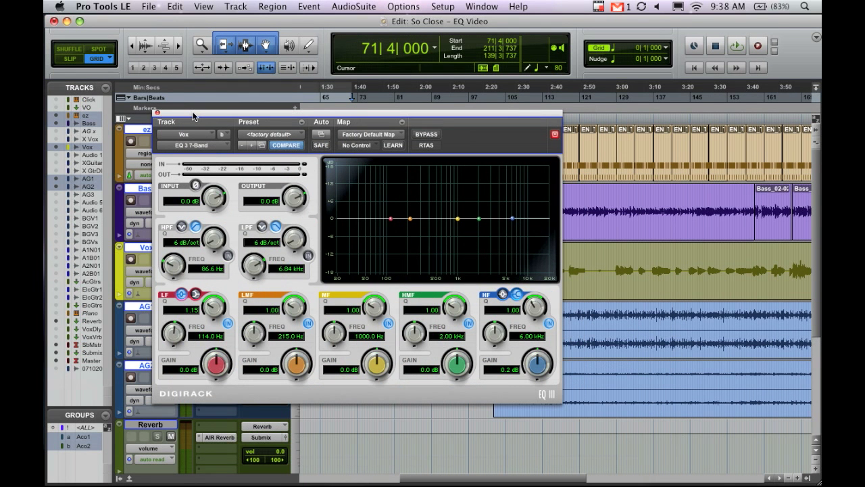
drag(194, 116, 386, 140)
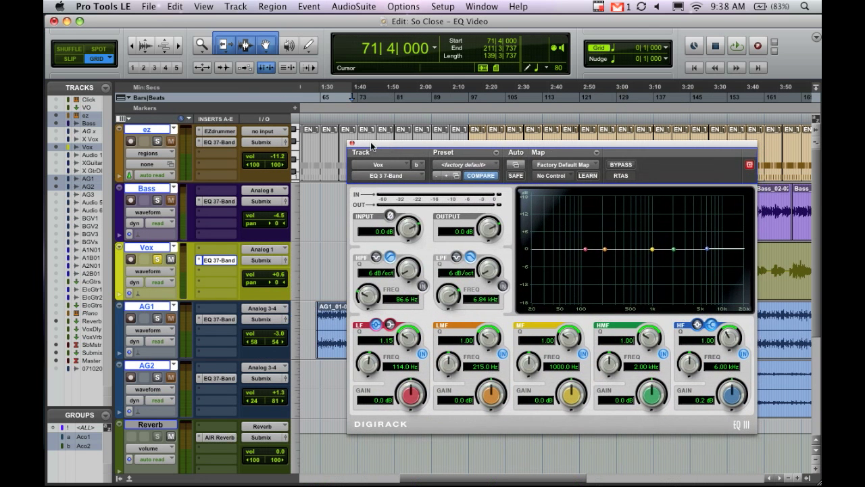
click(157, 260)
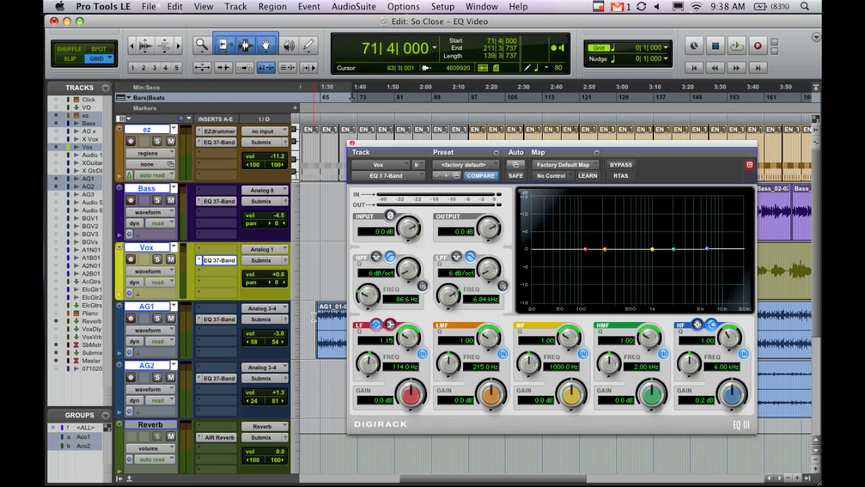
click(315, 316)
key(space)
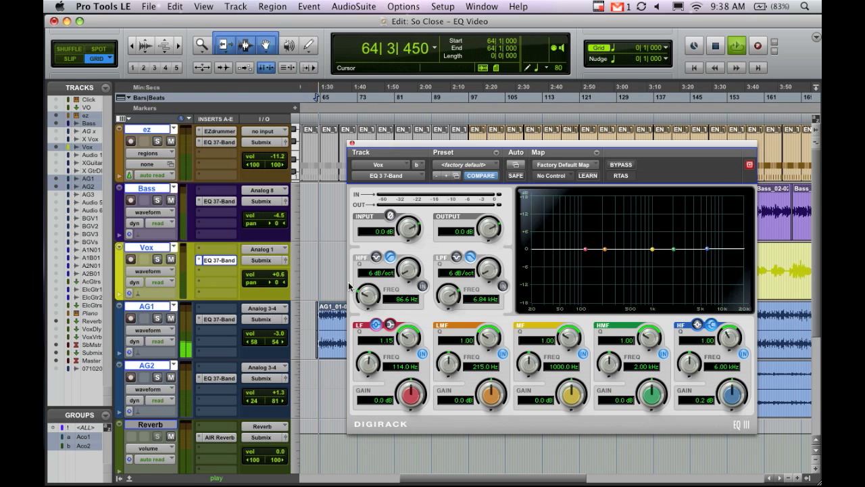
click(218, 321)
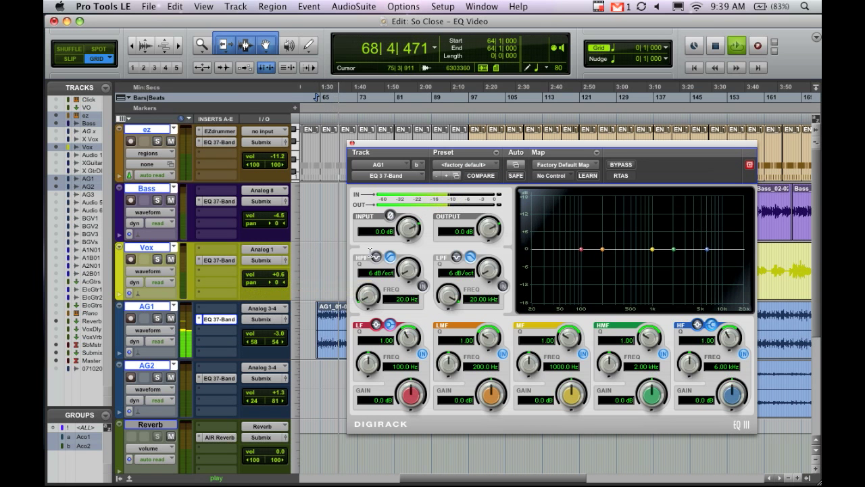
key(space)
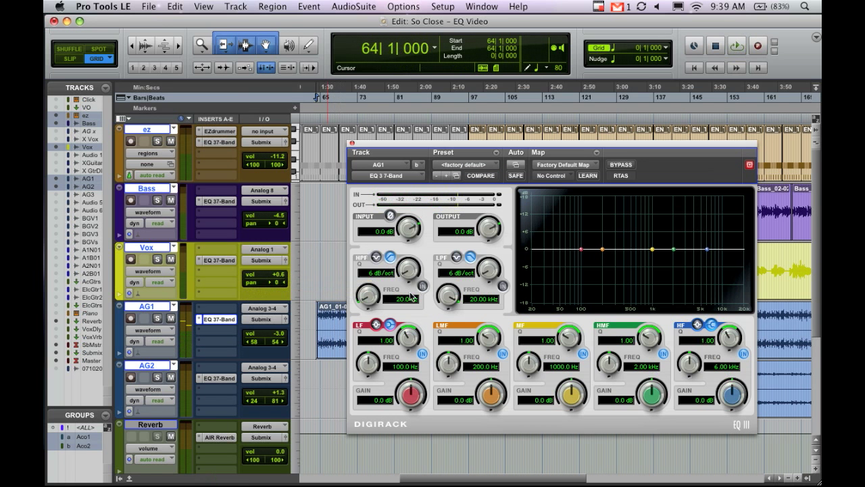
Engage the AG1 EQ's high-pass filter, raise its frequency to 232.3 Hz and play the guitar.
click(422, 286)
drag(370, 295, 369, 264)
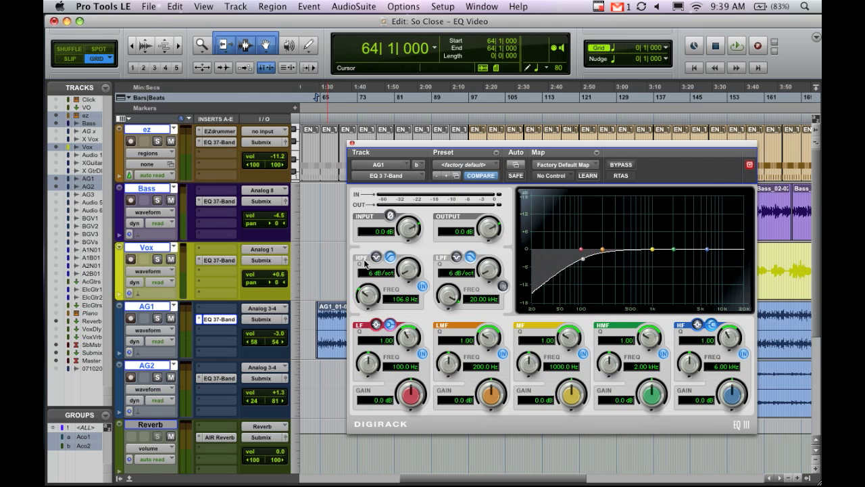
drag(375, 295, 370, 282)
key(space)
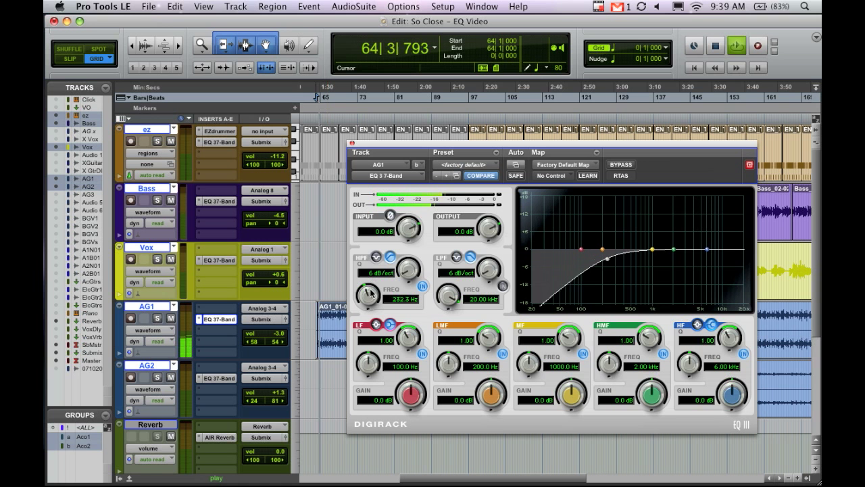
Lower the AG1 EQ's high-pass frequency to 57.0 Hz and audition the guitar from bar 64.
drag(371, 293, 371, 325)
key(space)
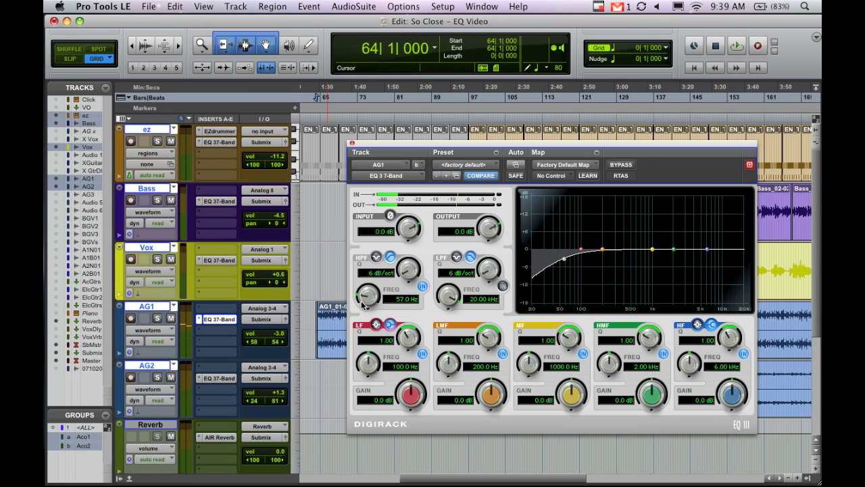
key(space)
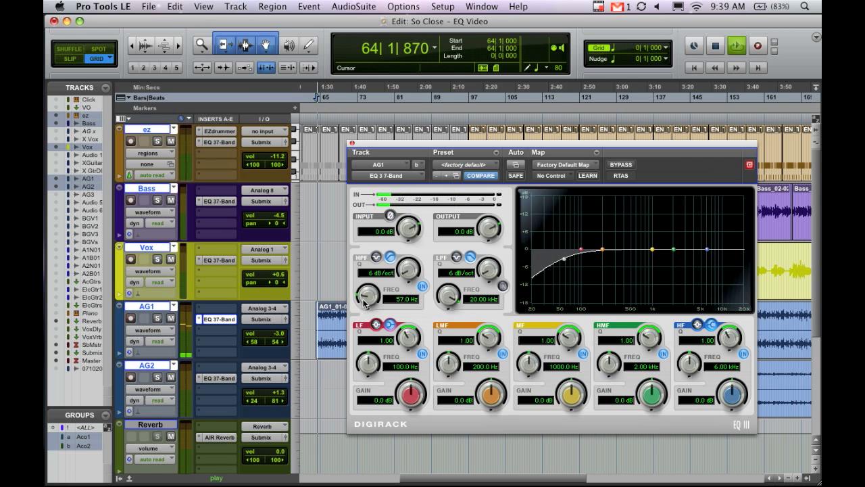
key(space)
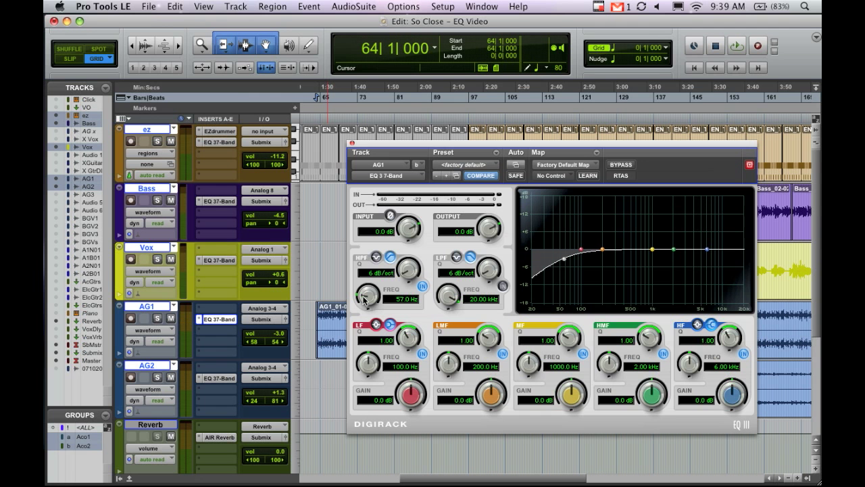
Set the AG1 EQ's high-pass filter to 148.3 Hz with a 12 dB/oct slope.
drag(369, 299, 371, 273)
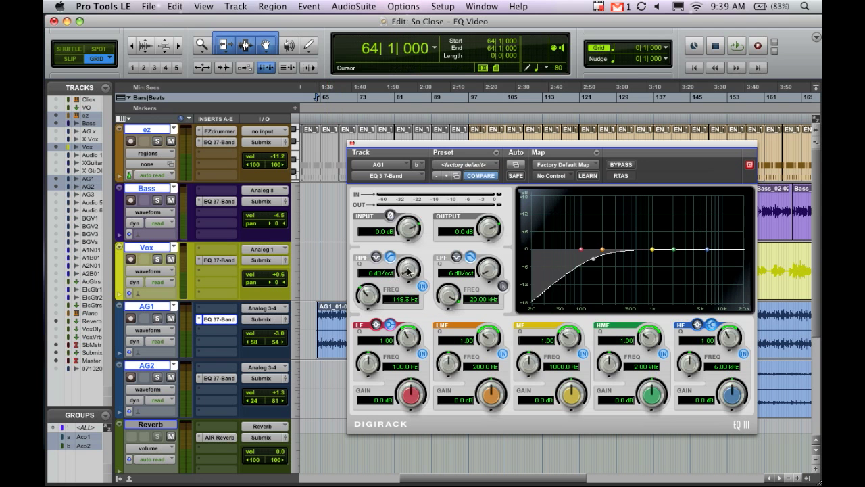
mouse_move(409, 264)
mouse_down()
mouse_move(414, 190)
mouse_move(407, 264)
mouse_up()
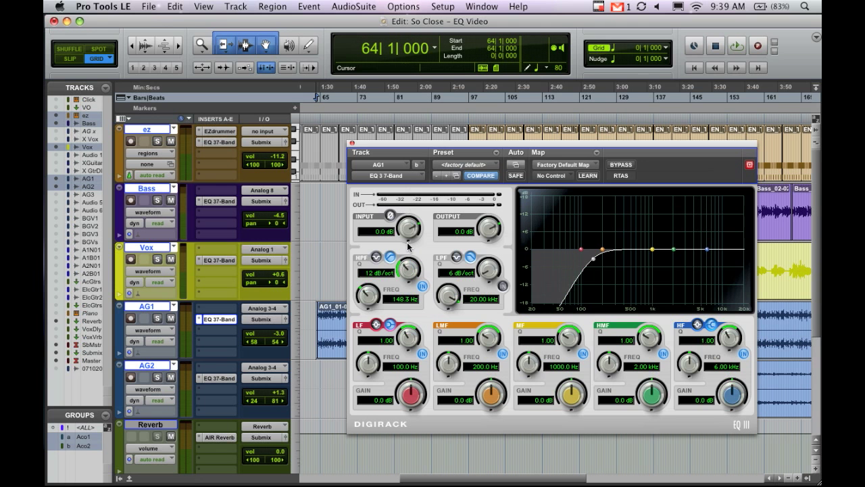
Set the AG1 EQ's high-pass filter to a 6 dB/oct slope at 139.7 Hz while auditioning the guitar.
drag(407, 242, 408, 262)
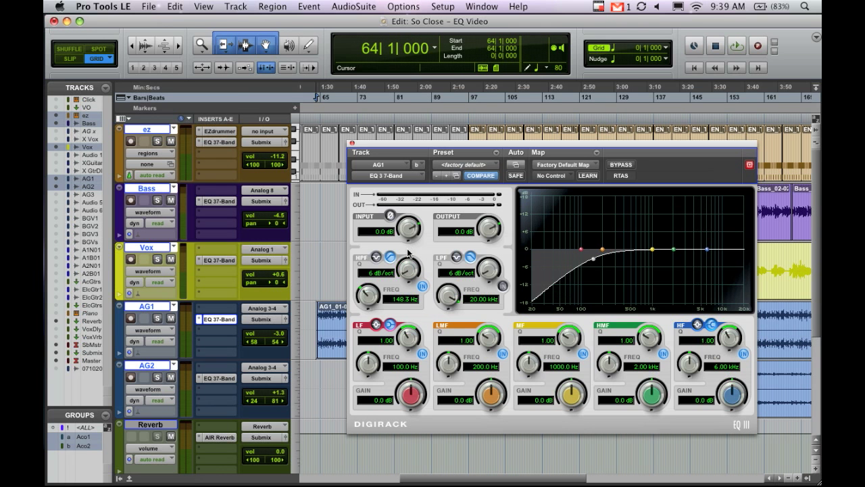
drag(367, 300, 363, 292)
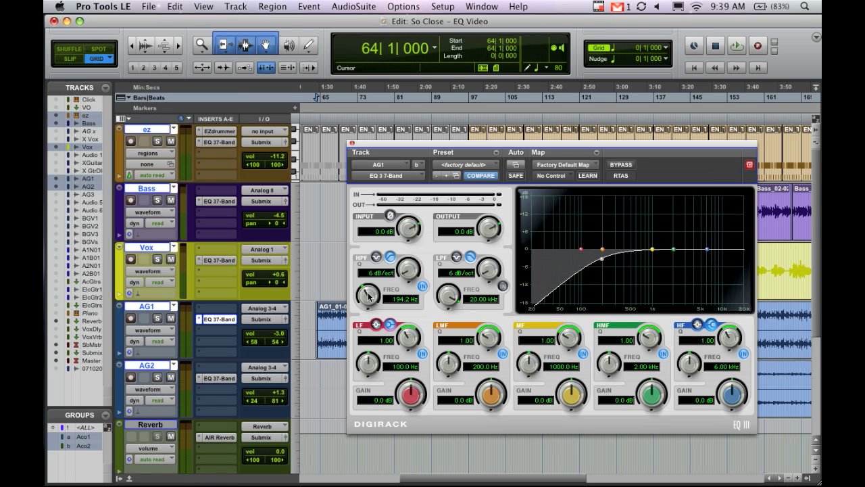
key(space)
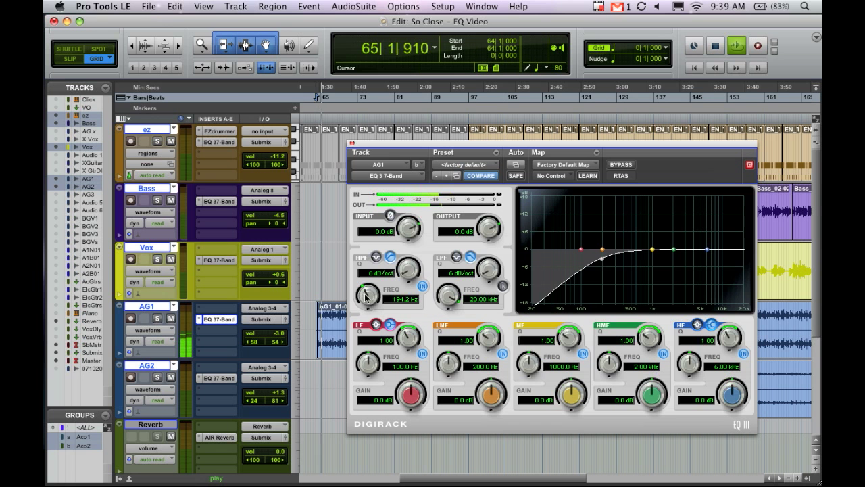
drag(363, 293, 369, 304)
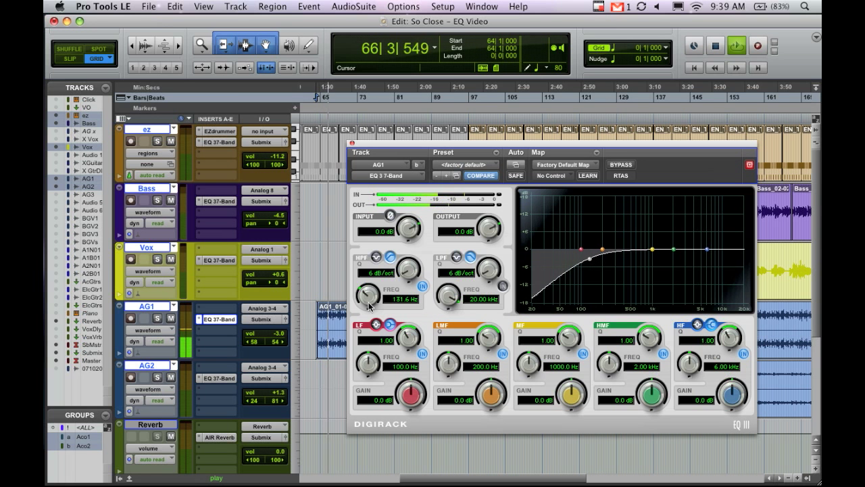
drag(369, 304, 368, 302)
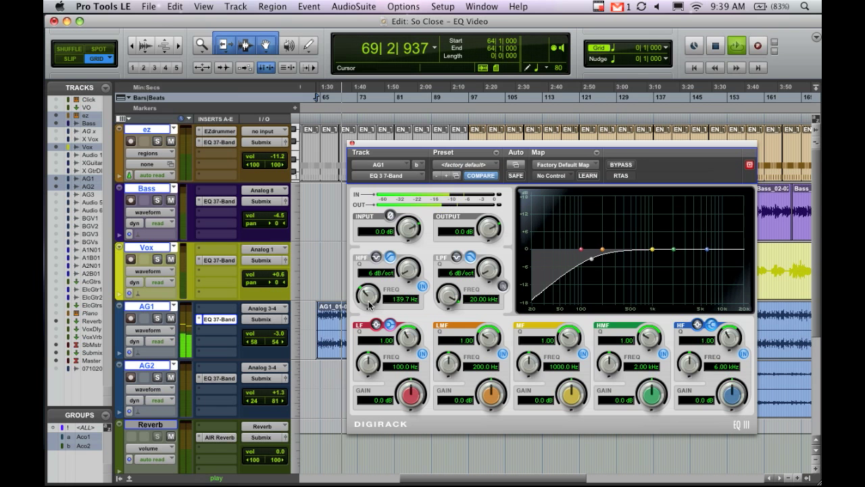
key(space)
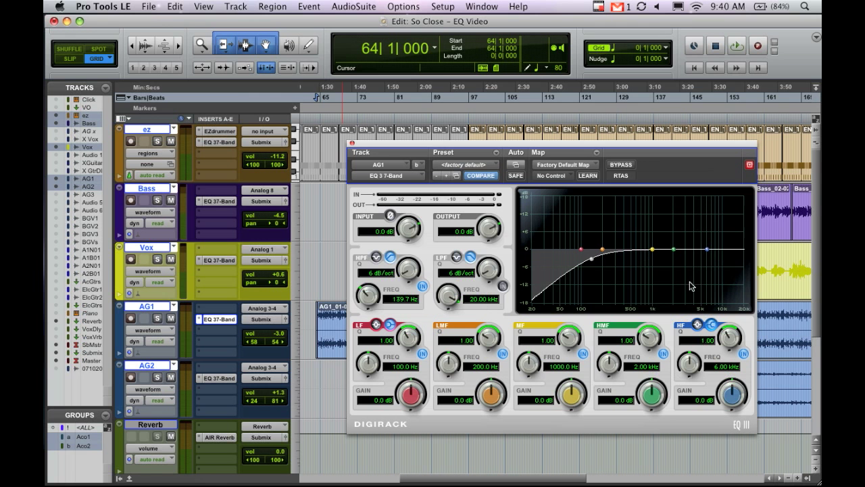
Switch the AG1 EQ's HF band to a peak shape at 9.10 kHz with 1.9 dB gain and audition it.
key(space)
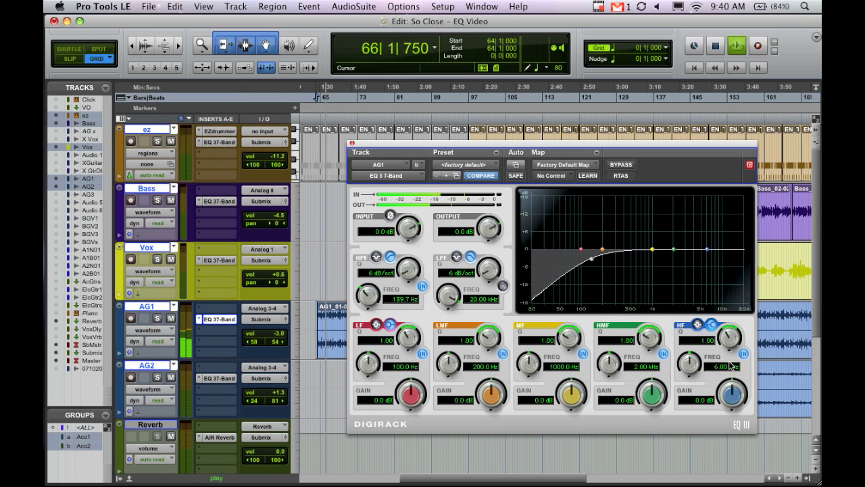
key(space)
drag(692, 366, 692, 364)
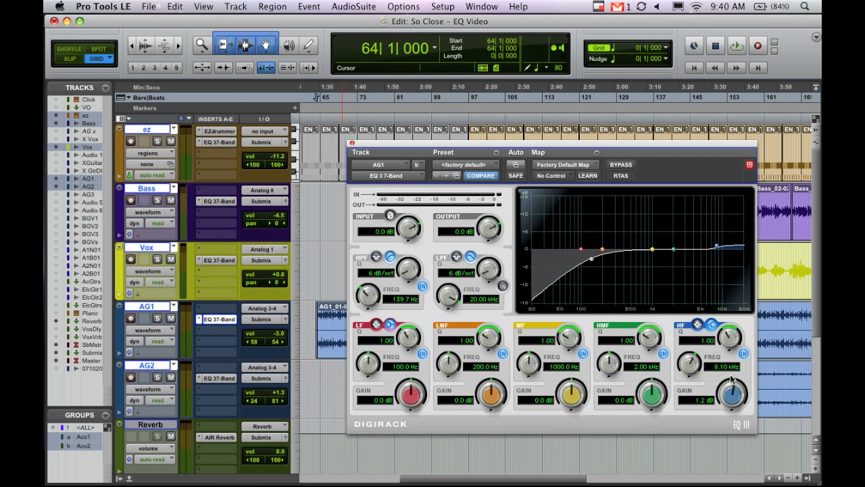
click(711, 324)
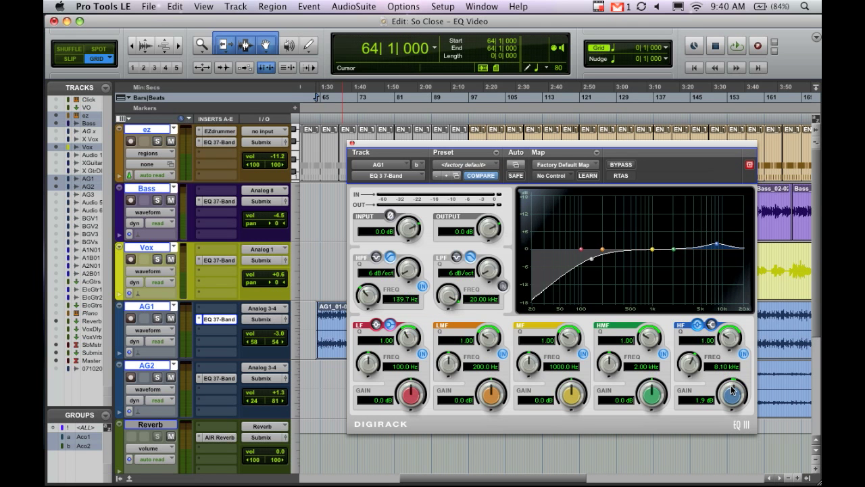
key(space)
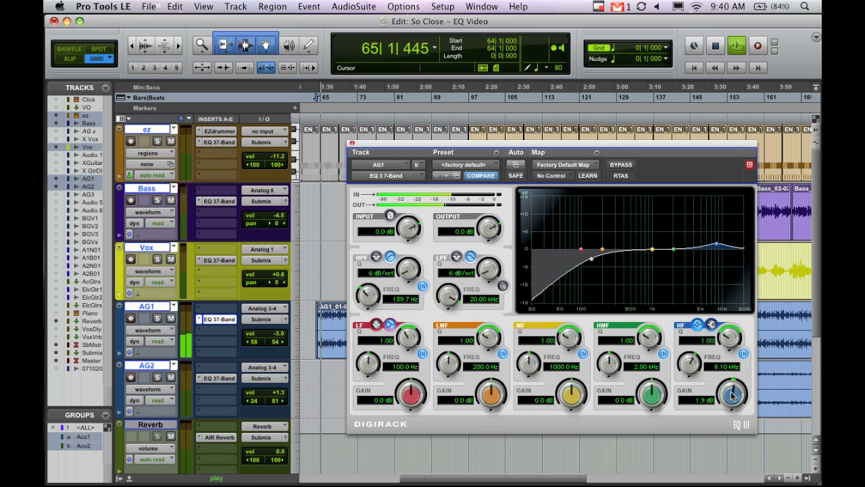
Refine the AG1 HF boost during playback to 2.8 dB gain, Q 0.79 and 11.76 kHz.
mouse_move(733, 396)
mouse_down()
mouse_move(735, 380)
mouse_move(736, 400)
mouse_up()
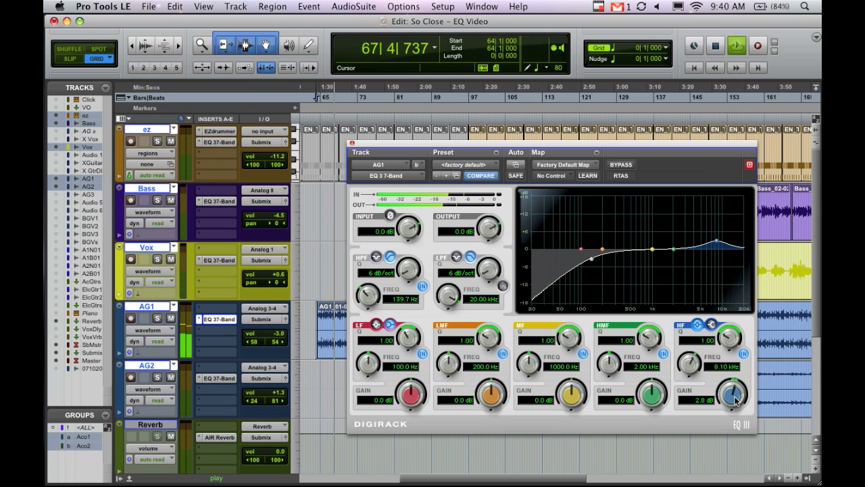
drag(730, 336, 724, 356)
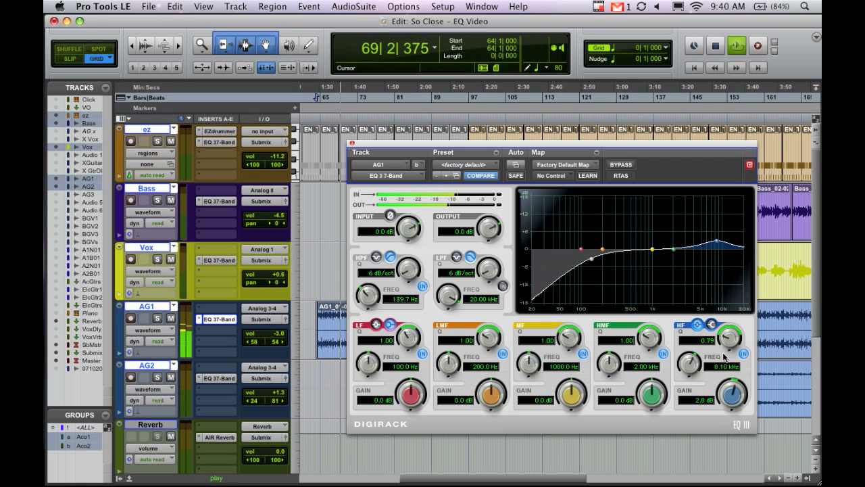
drag(690, 365, 705, 341)
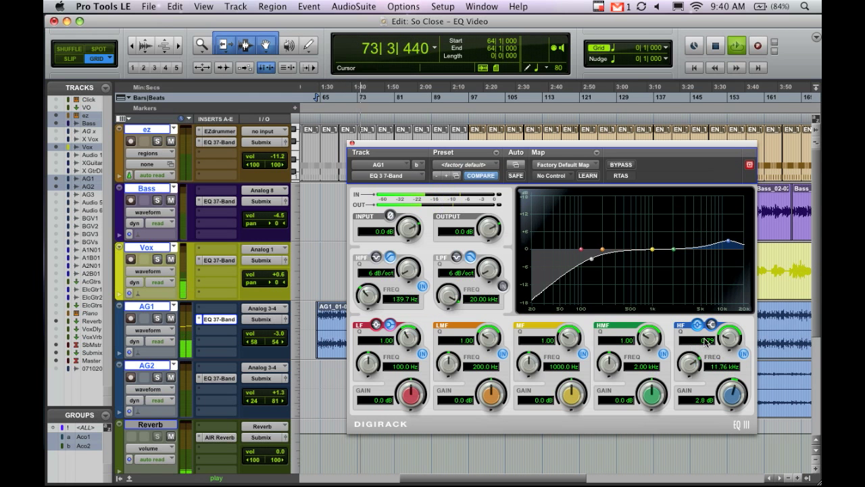
key(space)
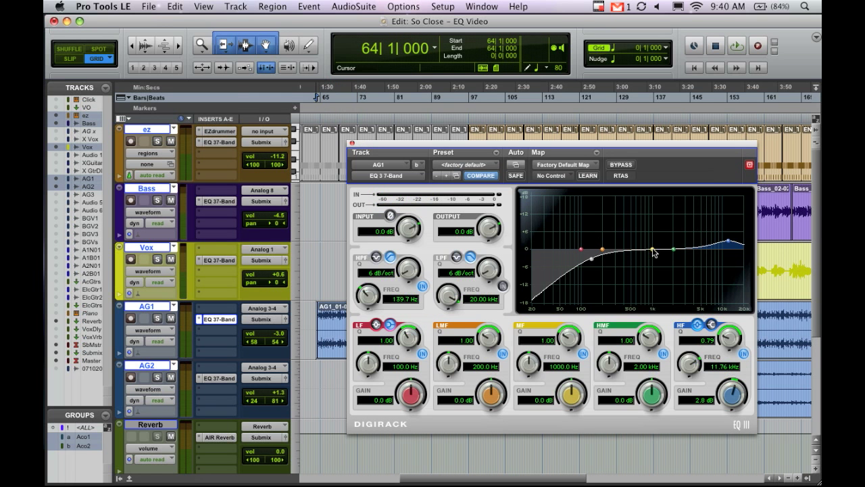
Create a narrow cut with the AG1 EQ's MF band at 284.0 Hz, Q 7.06 and -3.1 dB while playing.
drag(644, 251, 625, 260)
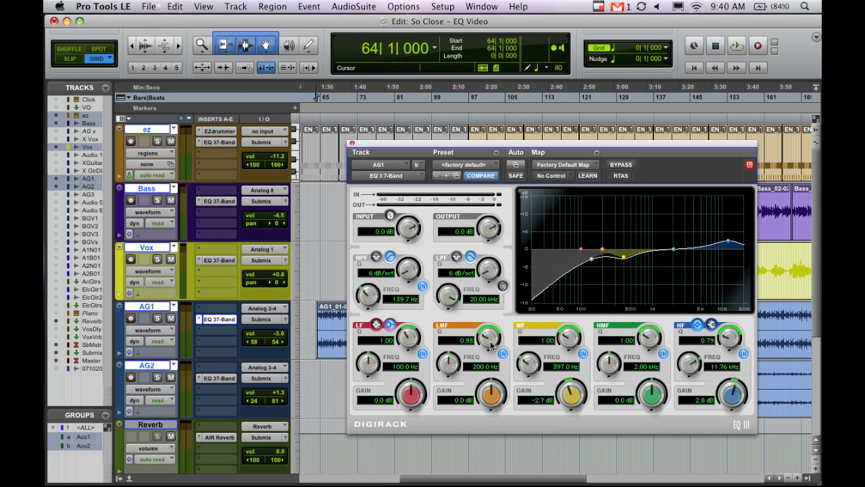
drag(564, 337, 573, 298)
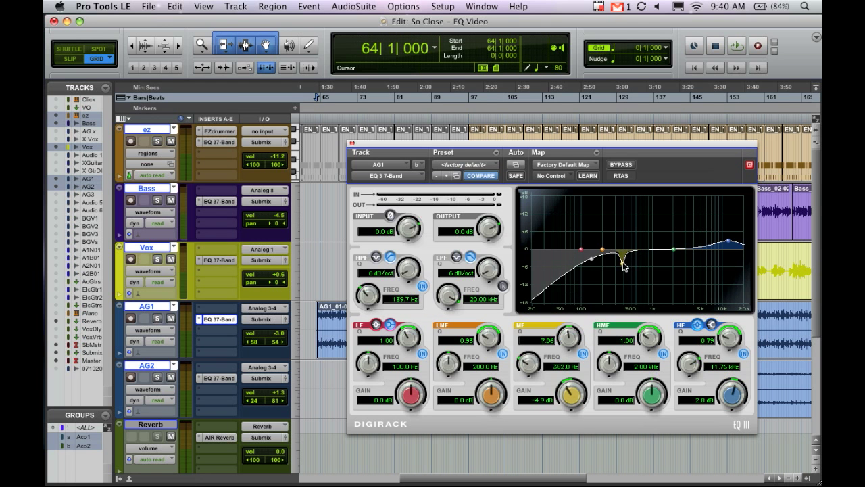
key(space)
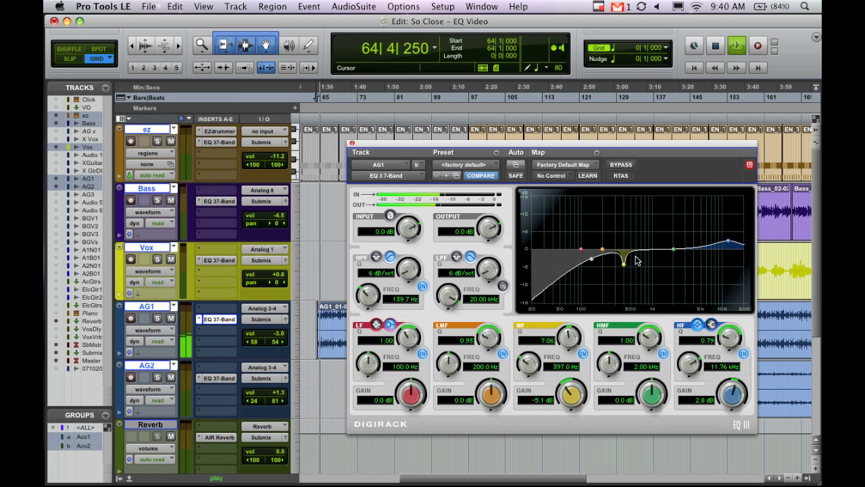
mouse_move(630, 266)
mouse_down()
mouse_move(624, 215)
mouse_move(614, 216)
mouse_move(615, 264)
mouse_up()
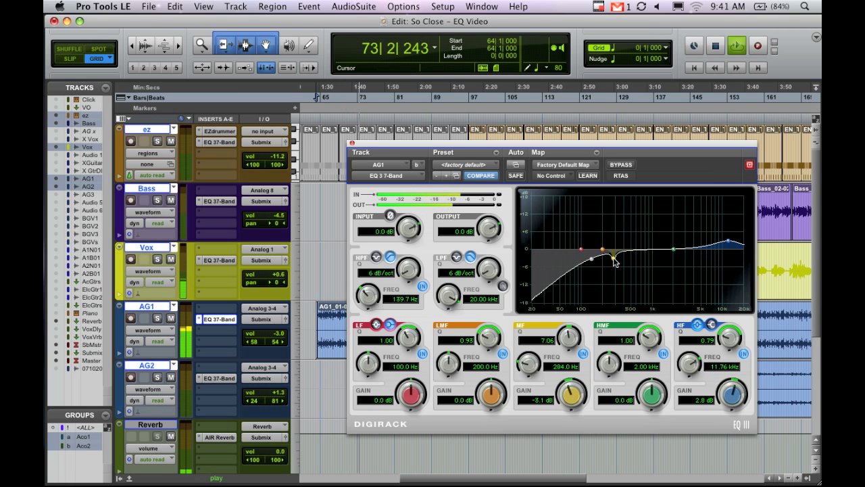
Compare the AG1 guitar with the MF band off and on during playback, and deepen its cut to -3.6 dB.
click(582, 354)
click(583, 354)
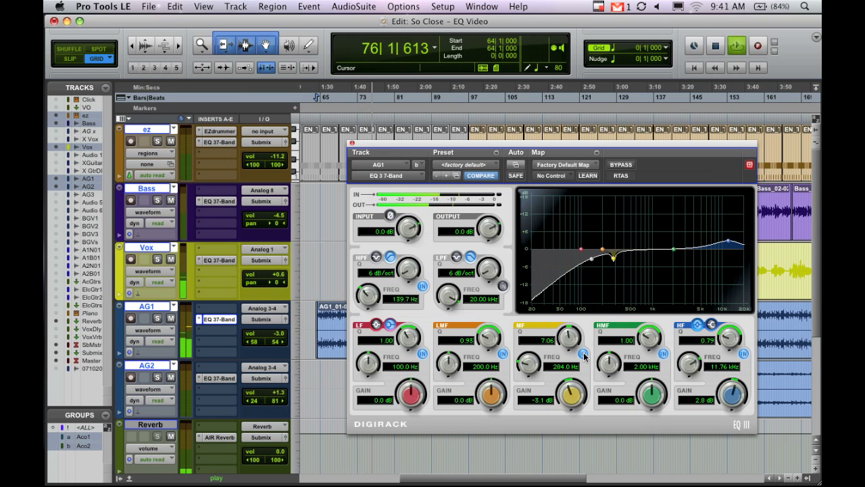
click(583, 354)
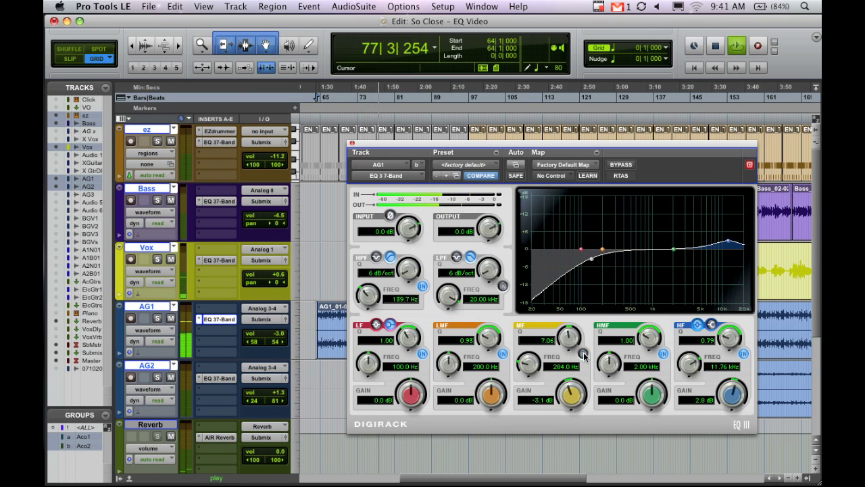
click(583, 354)
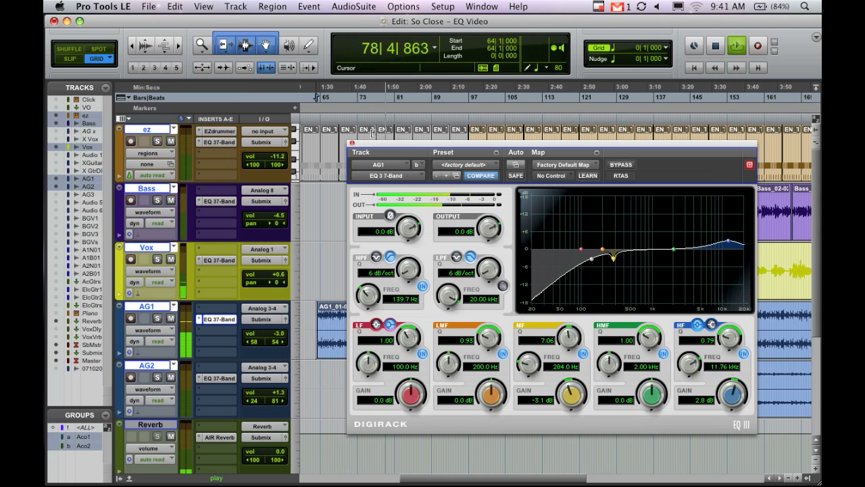
key(space)
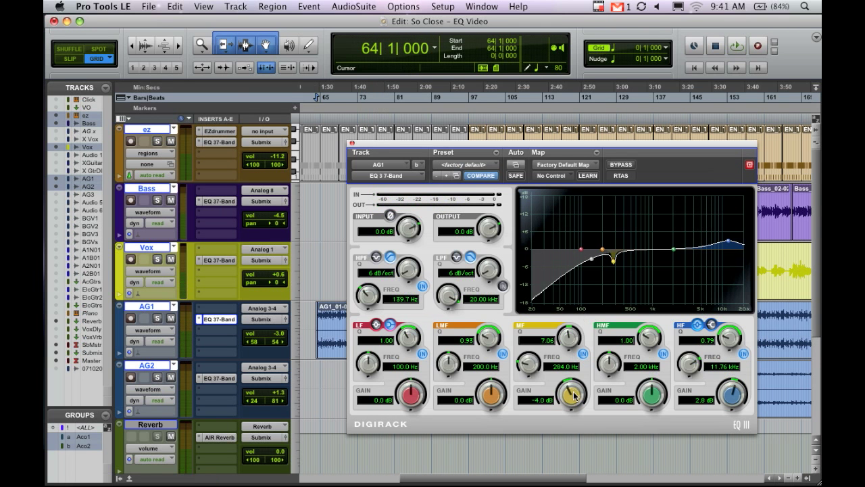
Close the AG1 EQ and engage the Vox EQ's high-pass filter at 182.9 Hz.
click(351, 144)
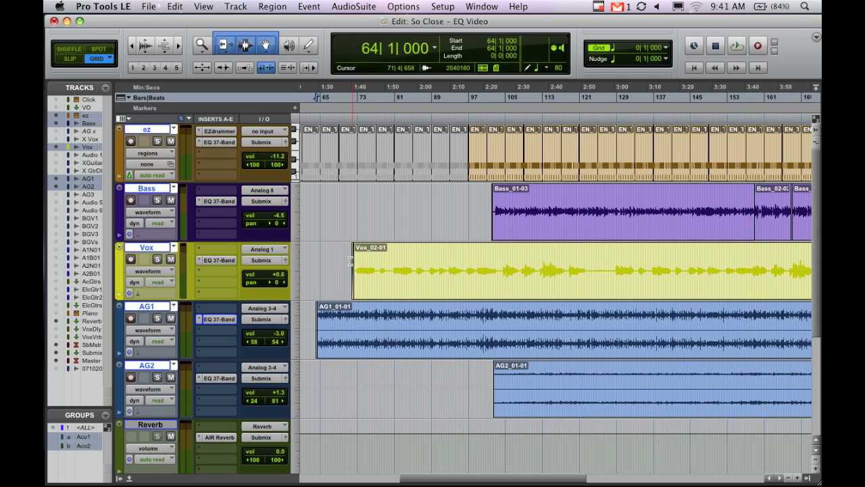
key(space)
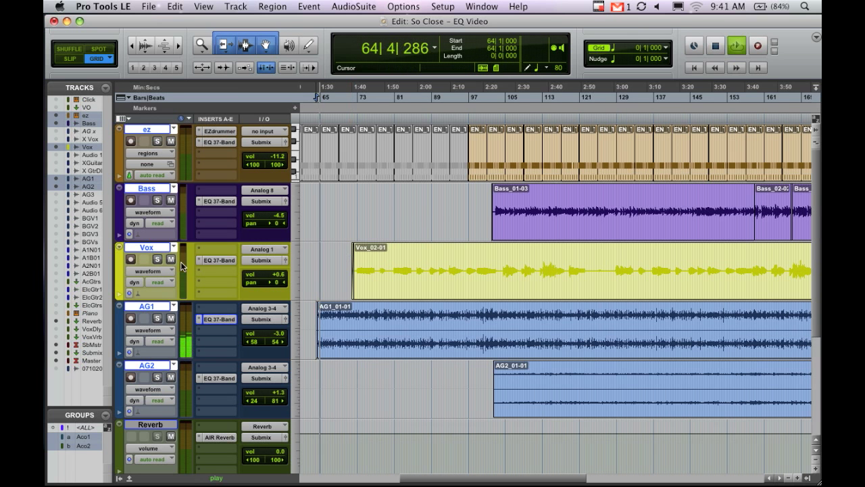
key(space)
click(223, 259)
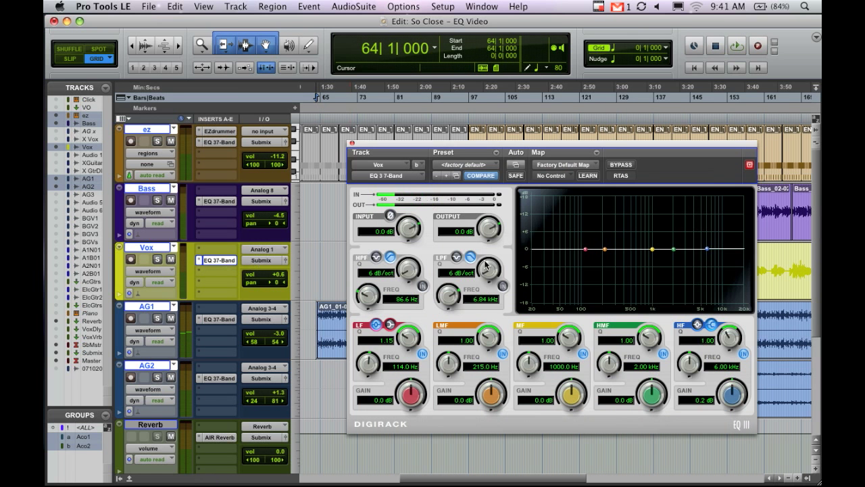
click(422, 287)
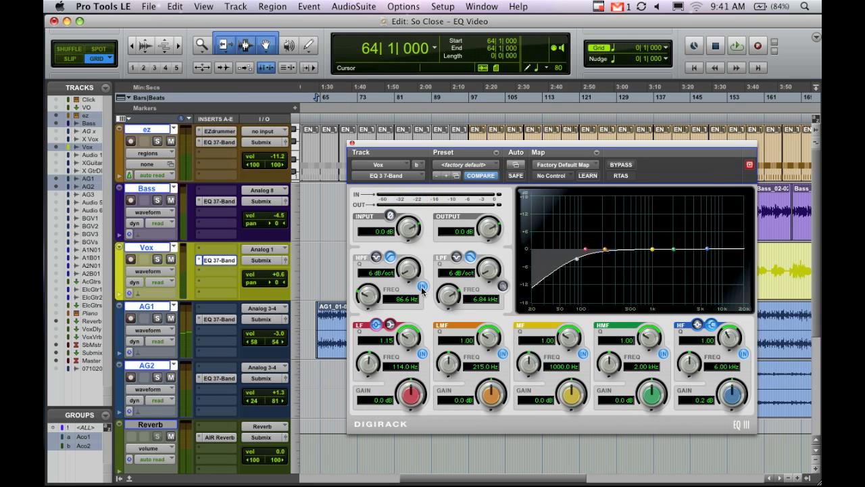
drag(371, 302, 371, 286)
Move the EQ window to reach the start of the vocal region, play from 71|3|000 and raise the Vox volume to +1.2 dB.
drag(474, 141, 640, 177)
click(350, 253)
drag(590, 183, 444, 160)
key(space)
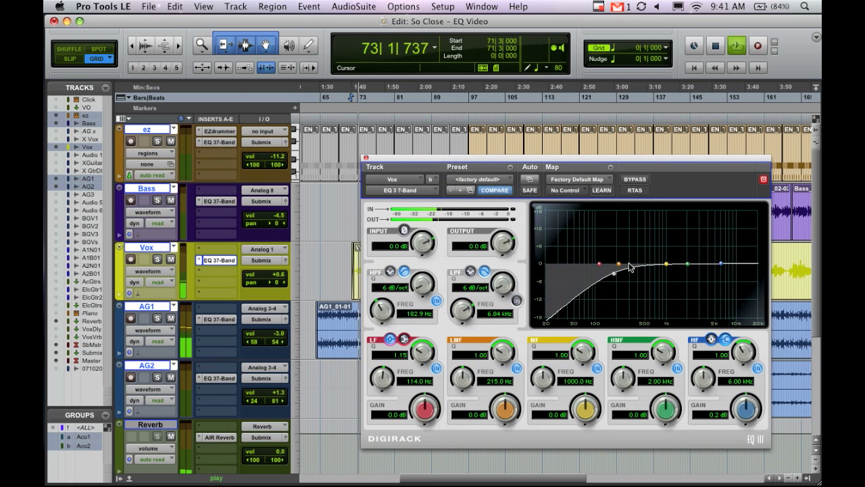
drag(262, 273, 264, 276)
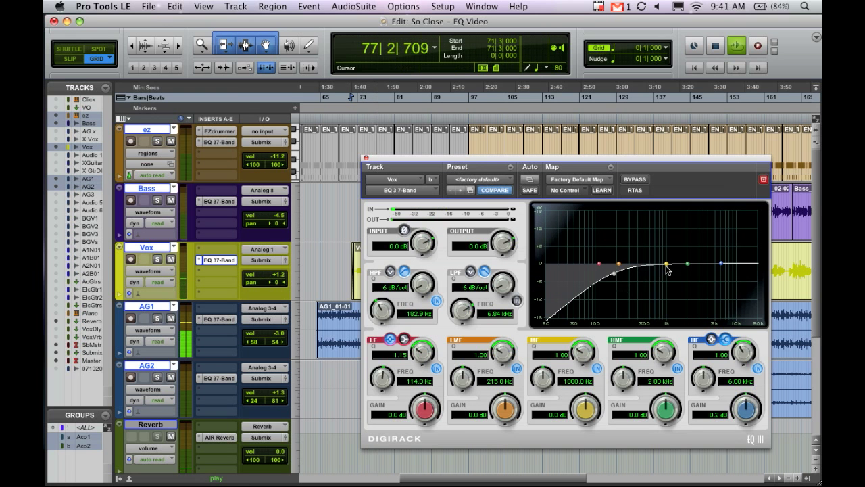
Lower the Vox high-pass frequency to 129.0 Hz and cut the LMF band by 6.6 dB at 247.0 Hz with Q 3.62.
mouse_move(615, 274)
mouse_down()
mouse_move(602, 274)
mouse_move(622, 269)
mouse_move(625, 279)
mouse_up()
drag(504, 355, 502, 325)
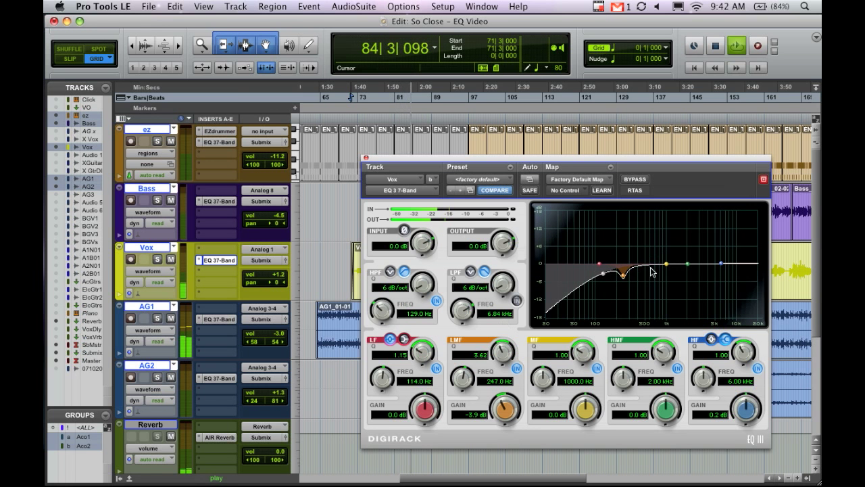
drag(504, 404, 504, 414)
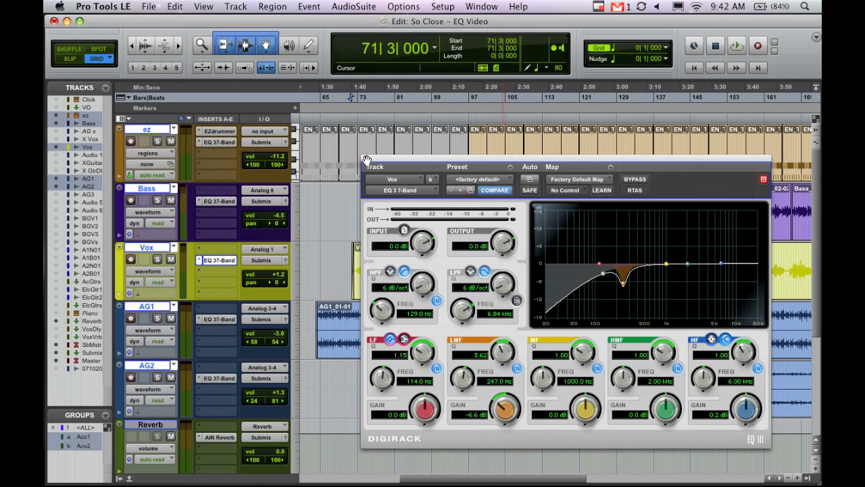
click(366, 159)
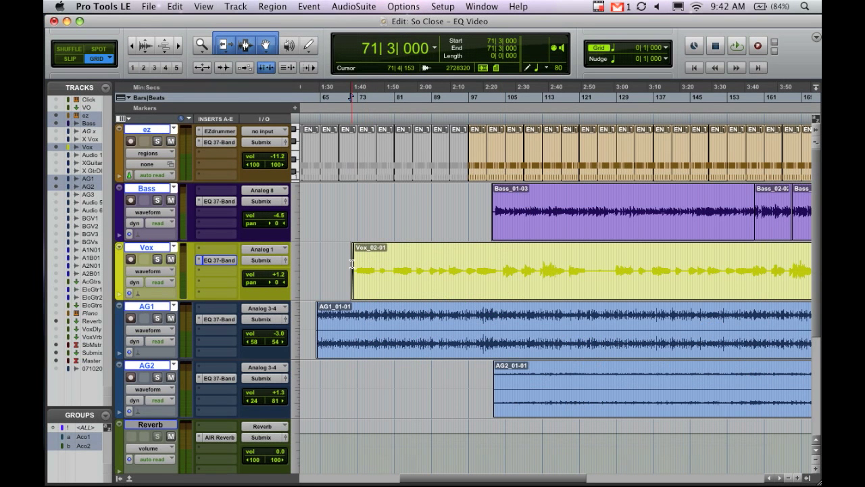
Play from 71|3|000, reopen the Vox EQ and boost its LMF band to 12.9 dB at 237.0 Hz.
key(space)
key(space)
key(space)
click(227, 258)
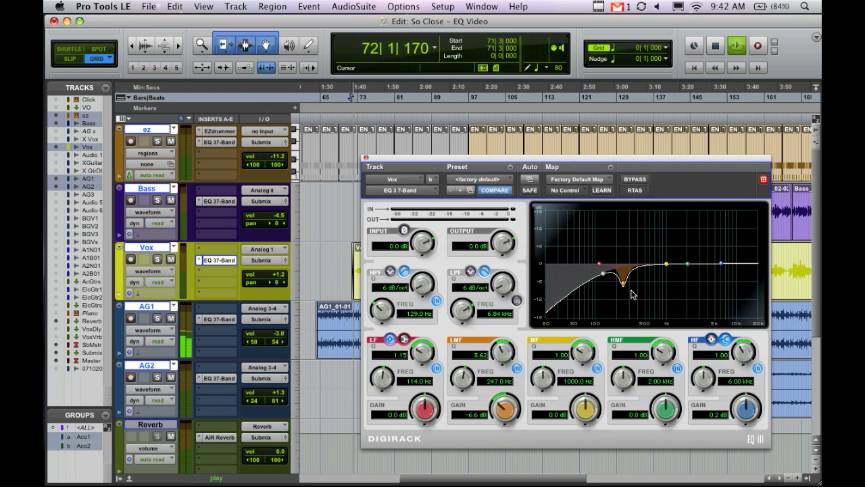
drag(623, 284, 622, 227)
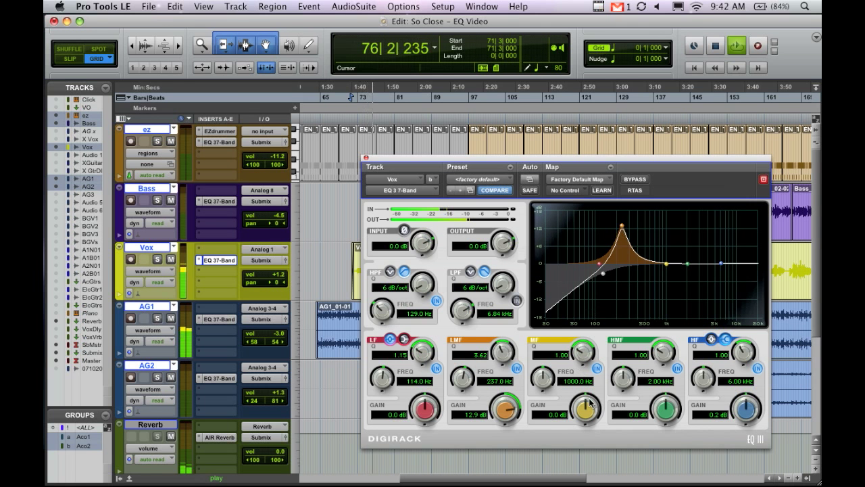
Set the Vox LMF band to -6.3 dB with Q 3.88, stop playback and close the EQ window.
drag(510, 408, 526, 467)
drag(507, 352, 508, 355)
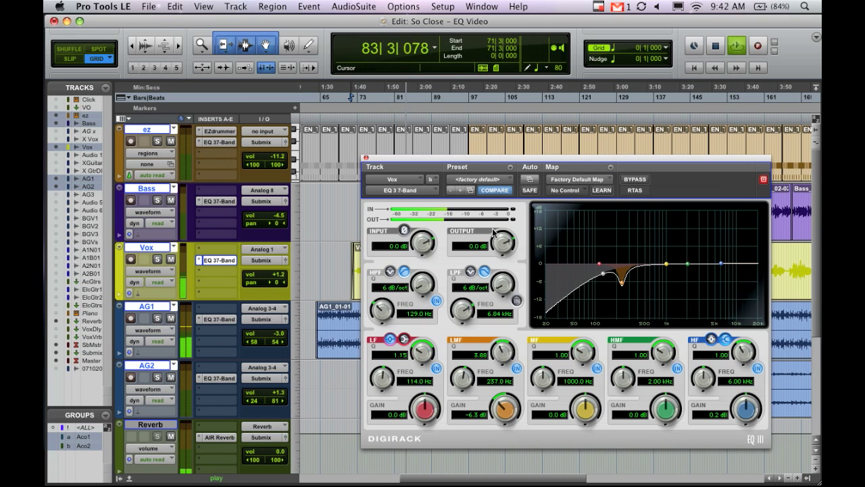
key(space)
click(365, 160)
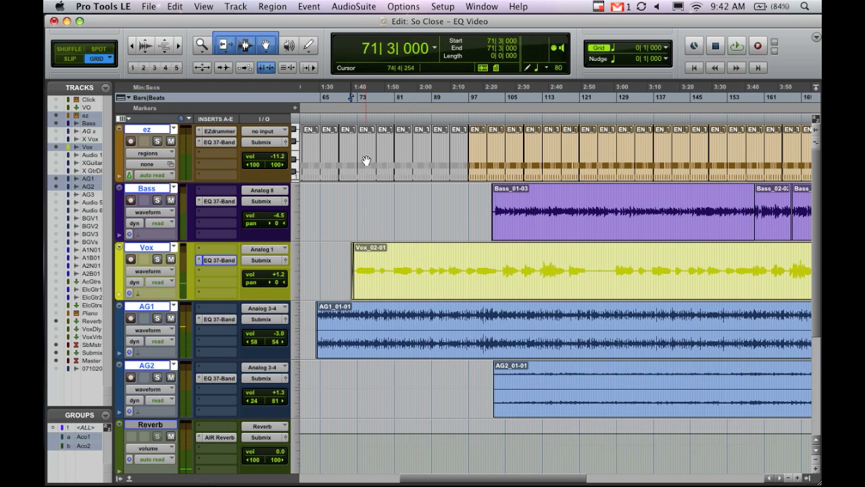
Play from 71|3|000, reopen the Vox EQ and toggle its bypass to compare the vocal with and without EQ.
key(space)
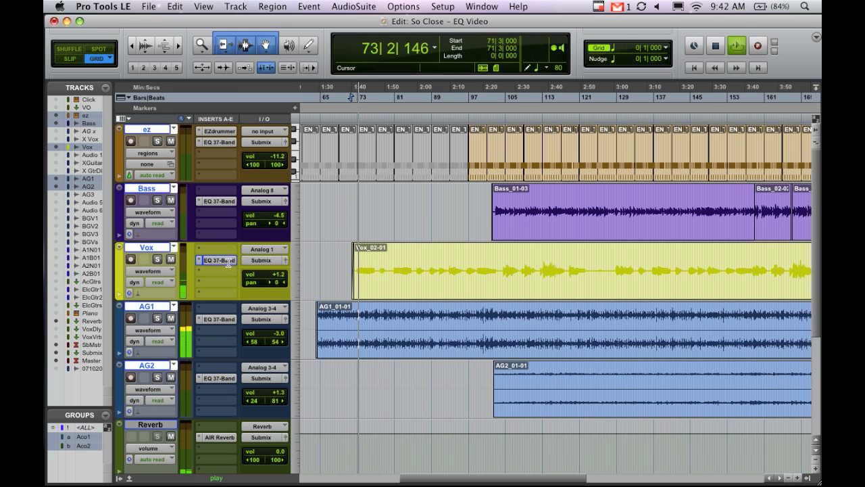
click(229, 260)
click(633, 180)
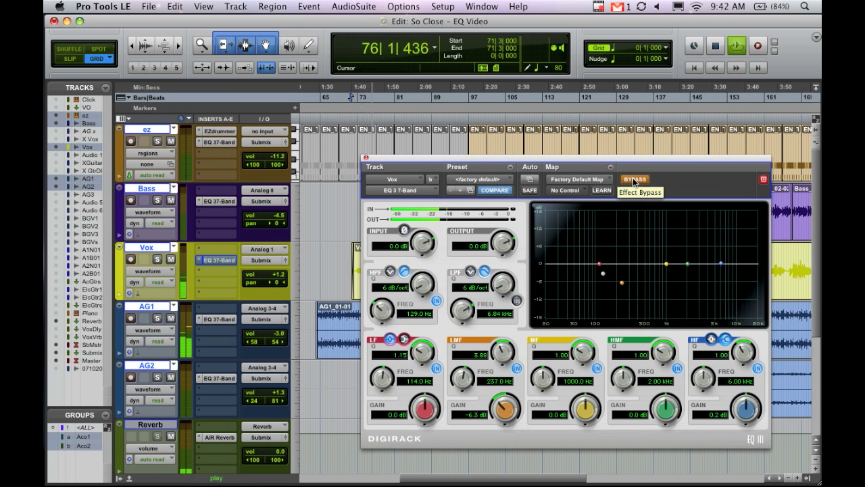
click(634, 179)
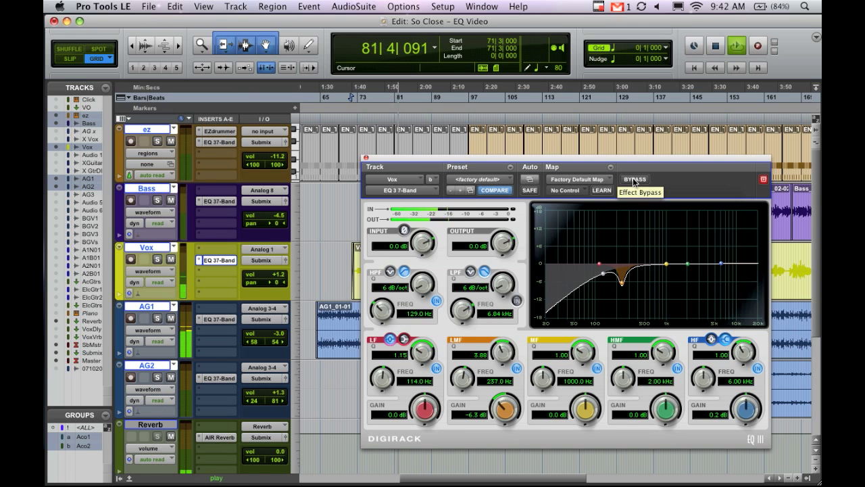
click(634, 180)
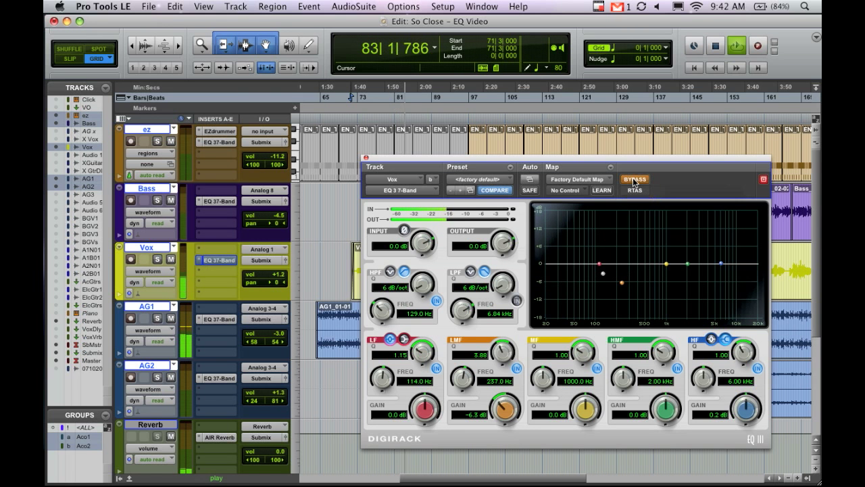
key(space)
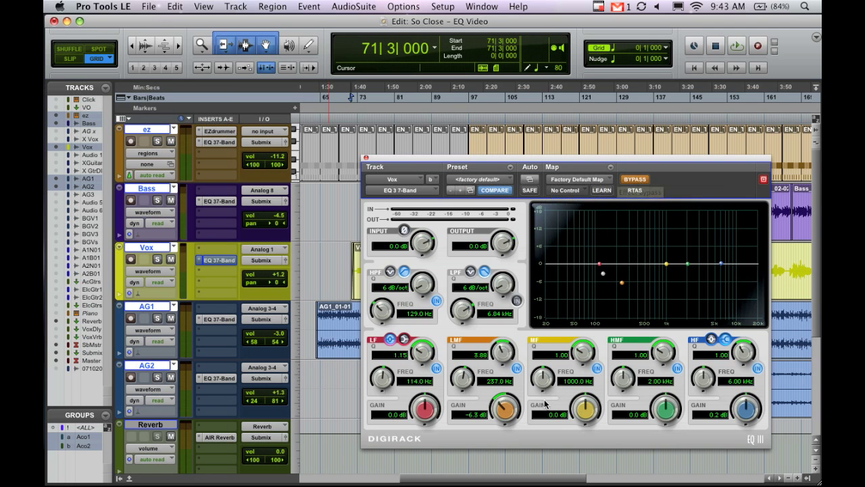
Replay the passage with the Vox EQ active, compare it bypassed once more, then stop and close the EQ window.
click(639, 179)
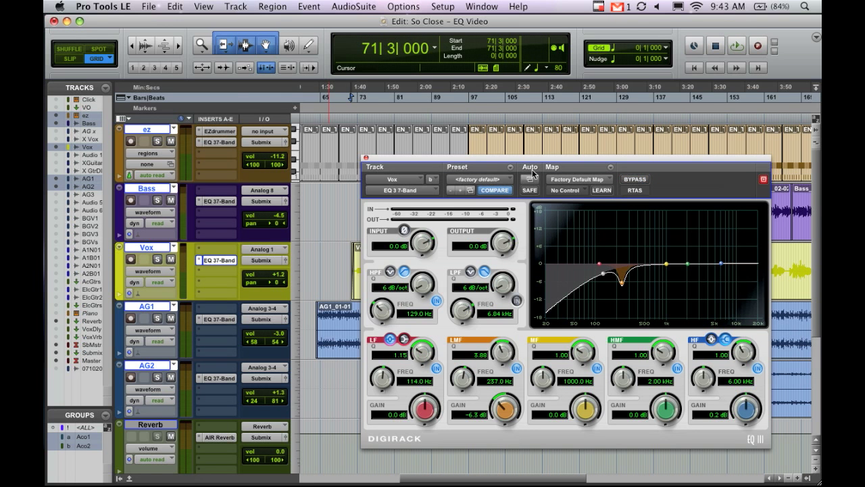
key(space)
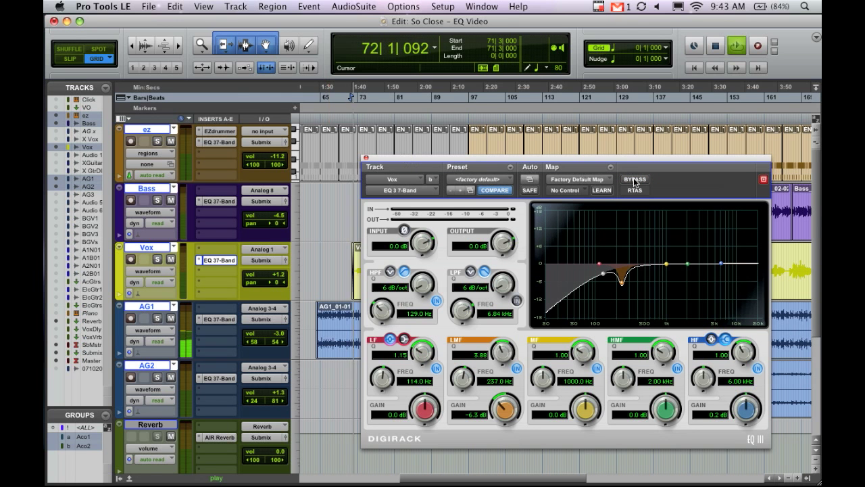
click(633, 179)
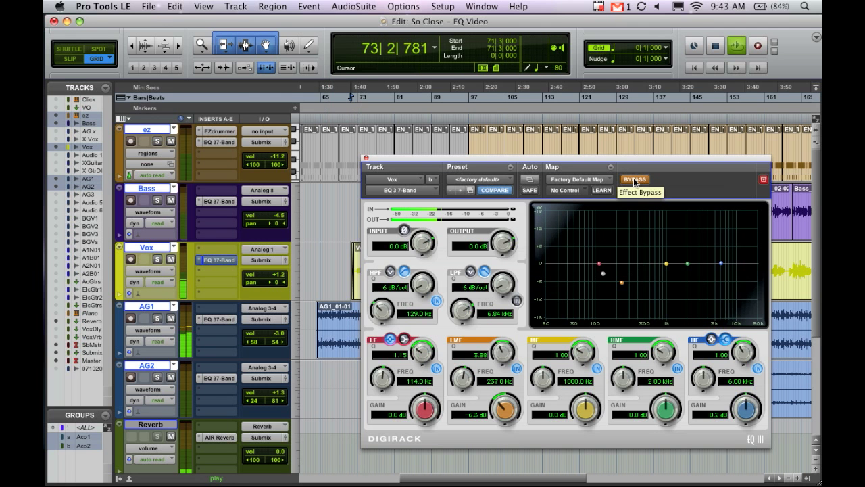
click(635, 180)
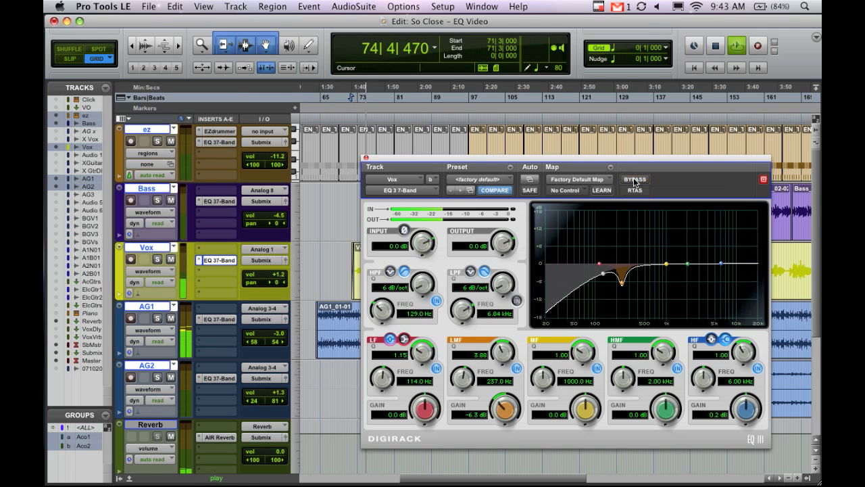
key(space)
click(366, 158)
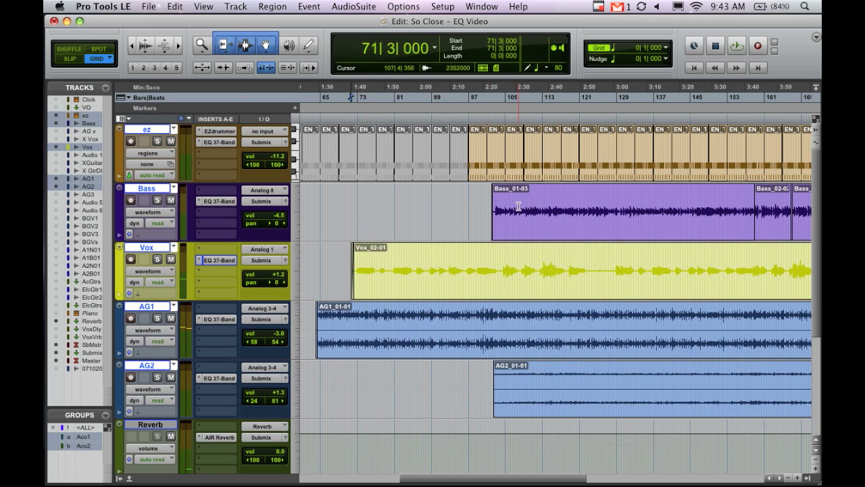
Play from 111|3|000 with Bass muted, then solo AG2 and open its EQ.
click(493, 264)
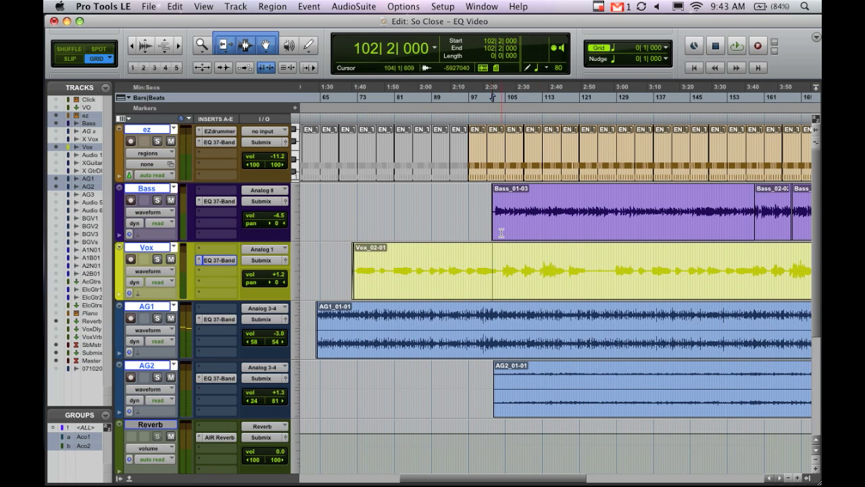
click(536, 379)
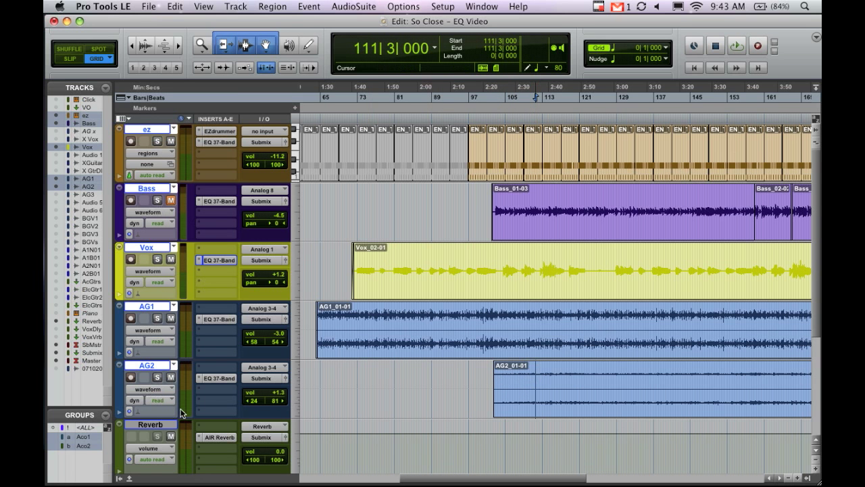
key(space)
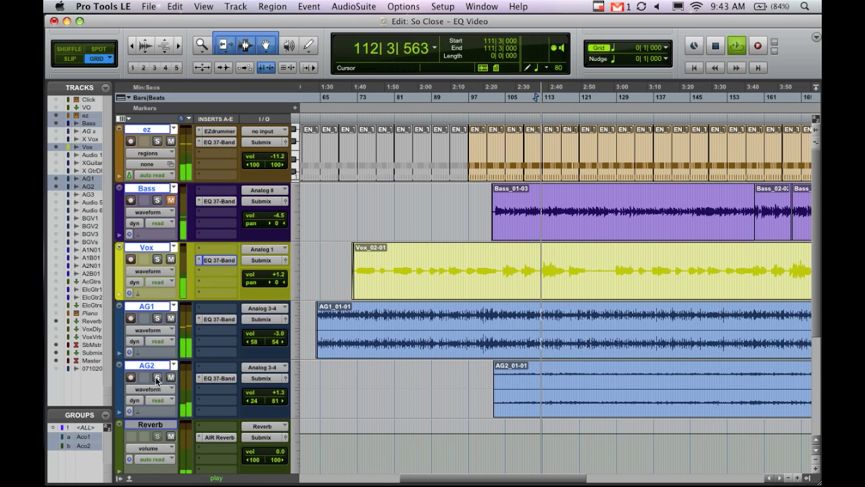
click(221, 379)
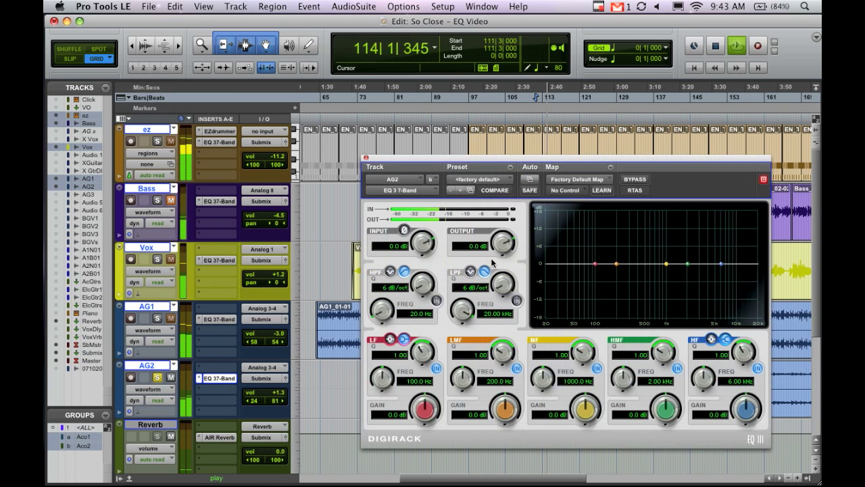
drag(449, 159, 414, 133)
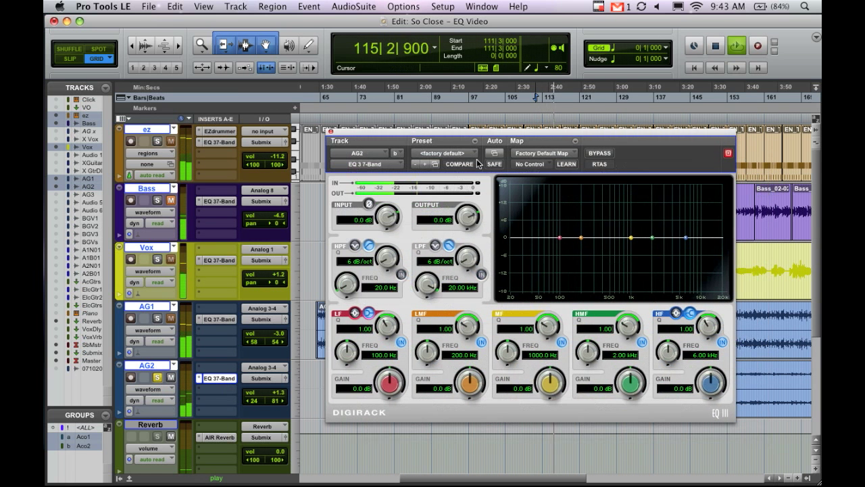
Enable the AG2 high-pass filter at 386.3 Hz and boost the HF band by 4.5 dB at 10.62 kHz.
click(400, 275)
drag(356, 289, 349, 265)
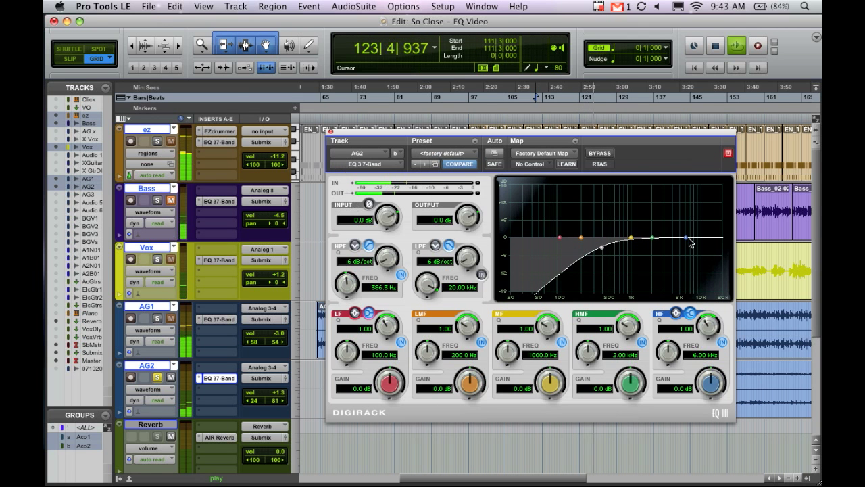
drag(687, 239, 706, 227)
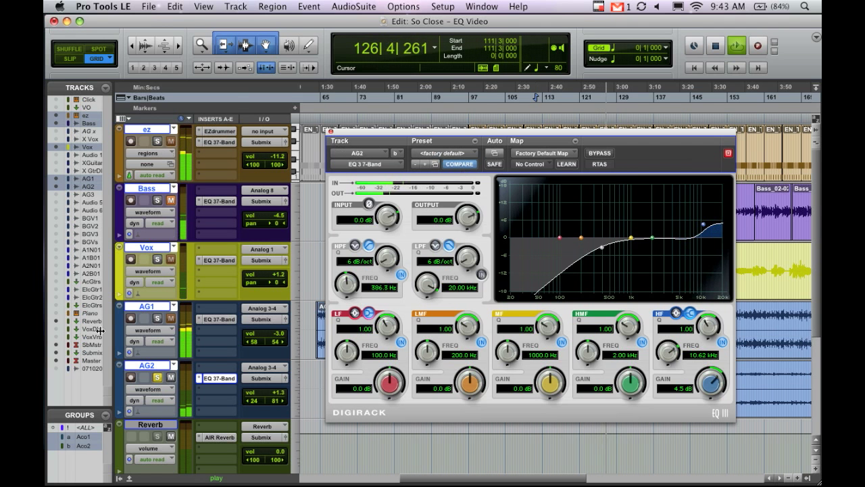
Take AG2 out of solo and set its volume to +1.9 dB.
click(160, 377)
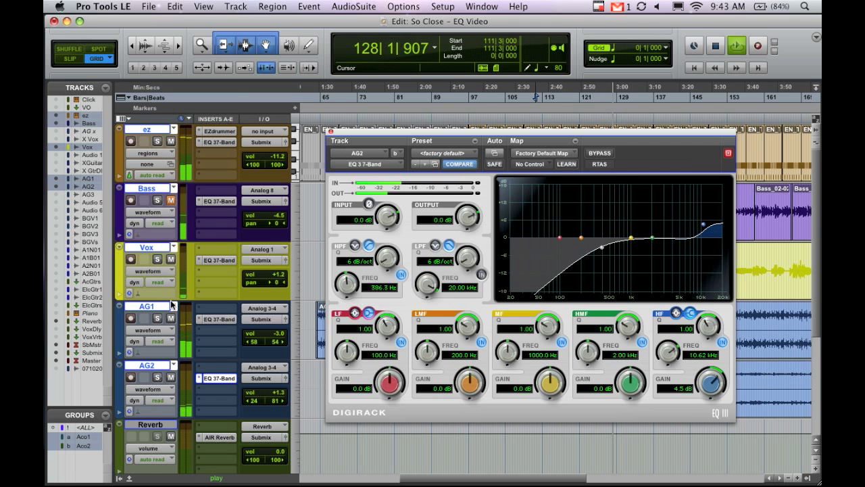
click(273, 393)
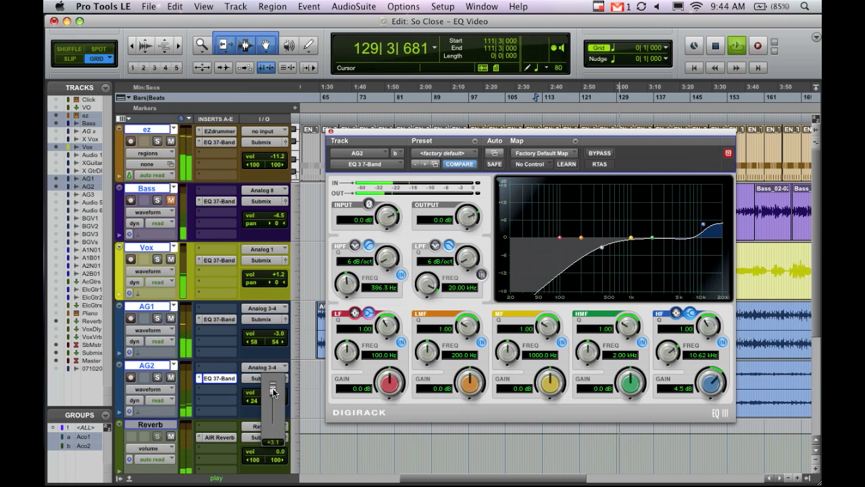
drag(273, 392, 275, 394)
Stop playback, unmute Bass and place the playback start at 102|1|000, where the bass region begins.
drag(336, 141, 368, 449)
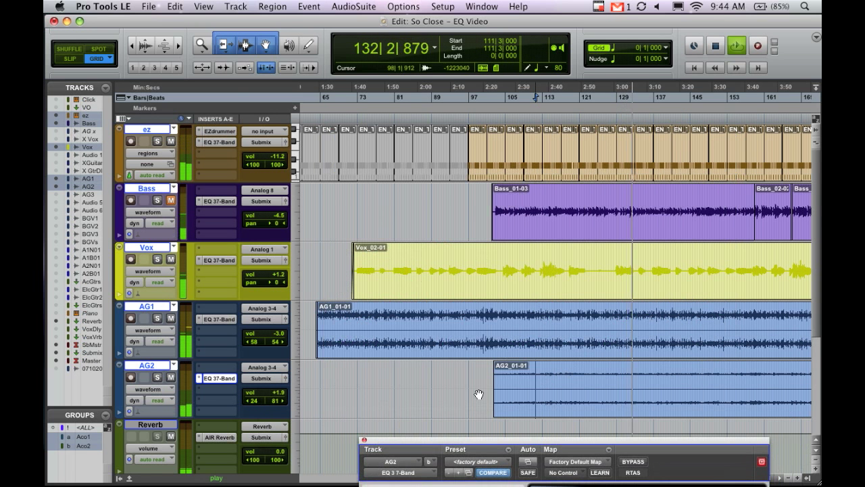
drag(367, 441, 348, 364)
key(space)
drag(387, 365, 399, 242)
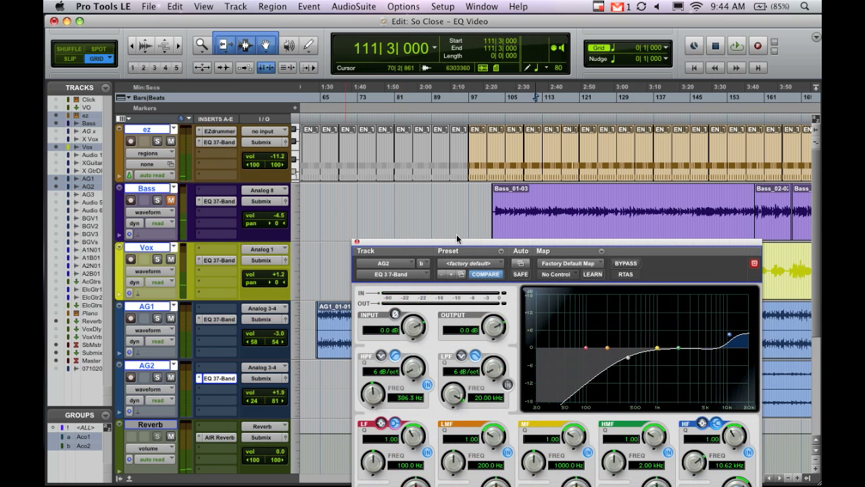
drag(493, 245, 492, 283)
click(491, 196)
drag(474, 281, 477, 177)
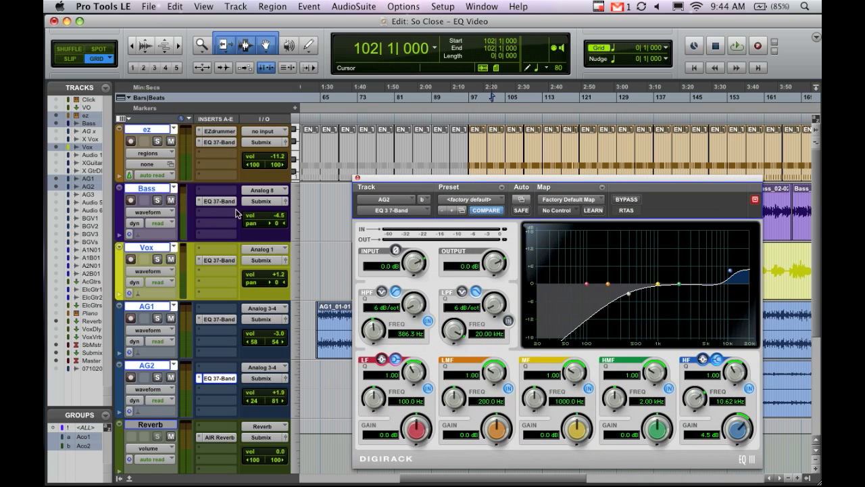
Open the Bass EQ, play from 102|1|000 and raise the Bass volume to +1.7 dB.
click(230, 202)
drag(529, 187, 504, 276)
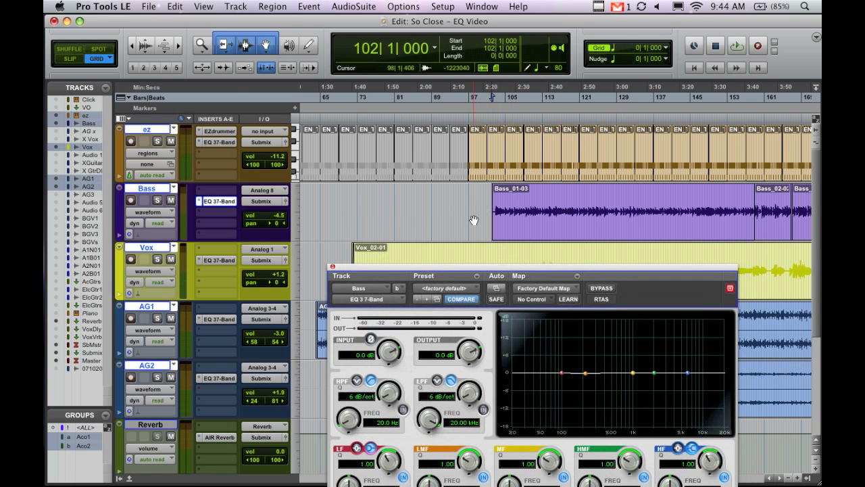
key(space)
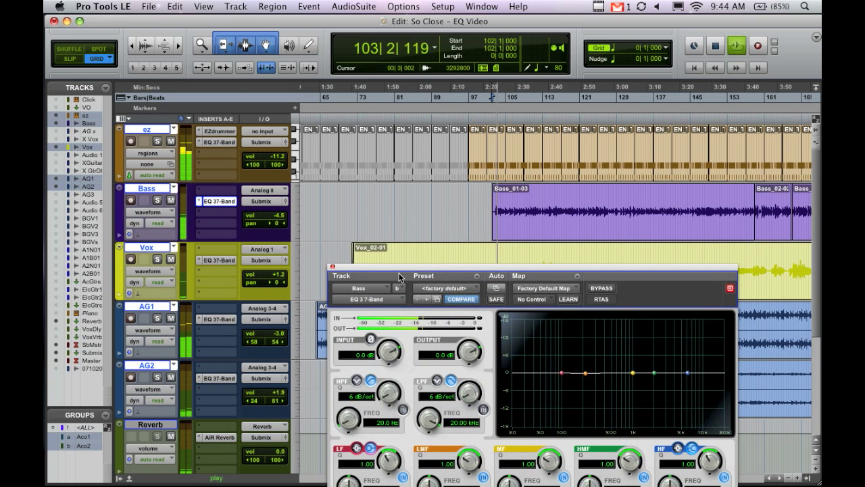
drag(276, 216, 276, 211)
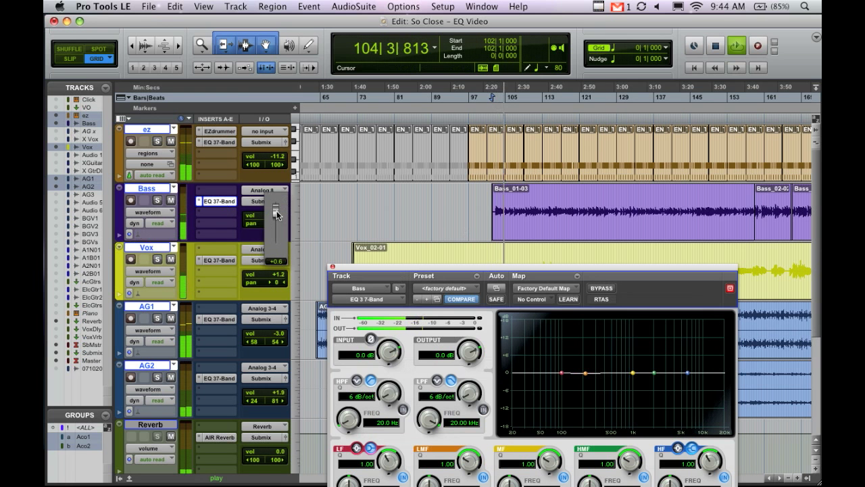
drag(277, 210, 276, 208)
Solo the Bass track to hear it alone, then stop playback.
drag(421, 268, 410, 233)
click(158, 201)
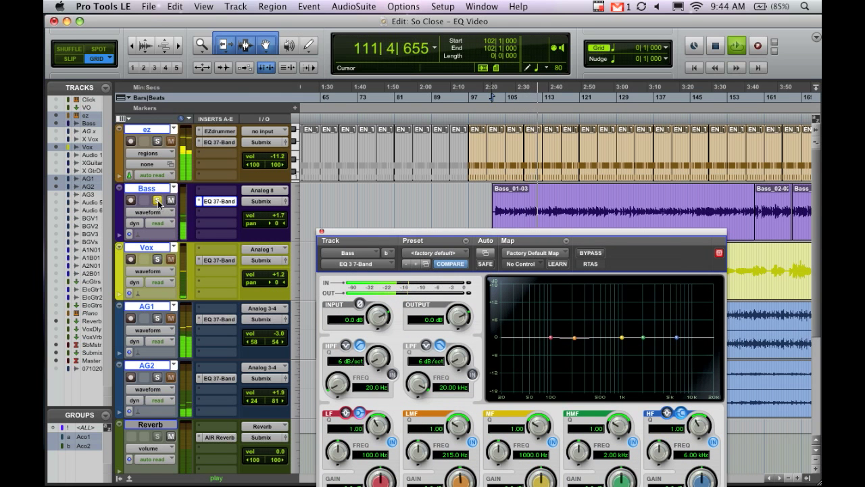
key(space)
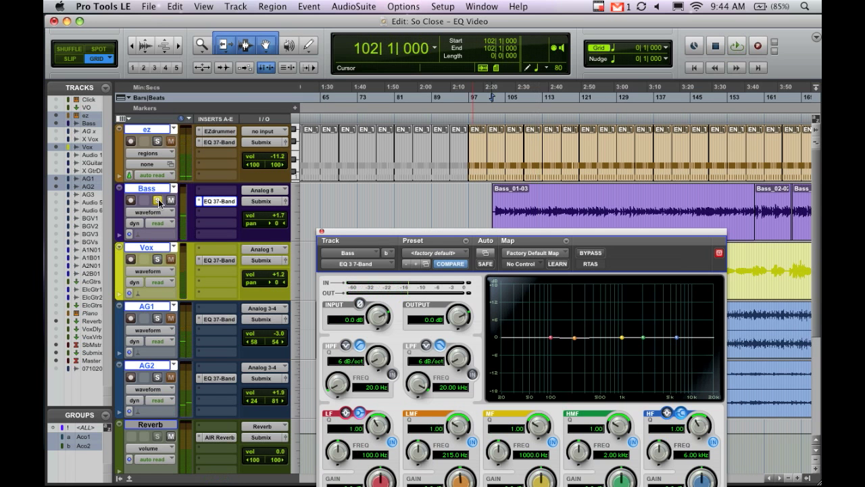
Enable the Bass high-pass filter with a 12 dB/oct slope at 100.6 Hz.
drag(430, 230, 420, 227)
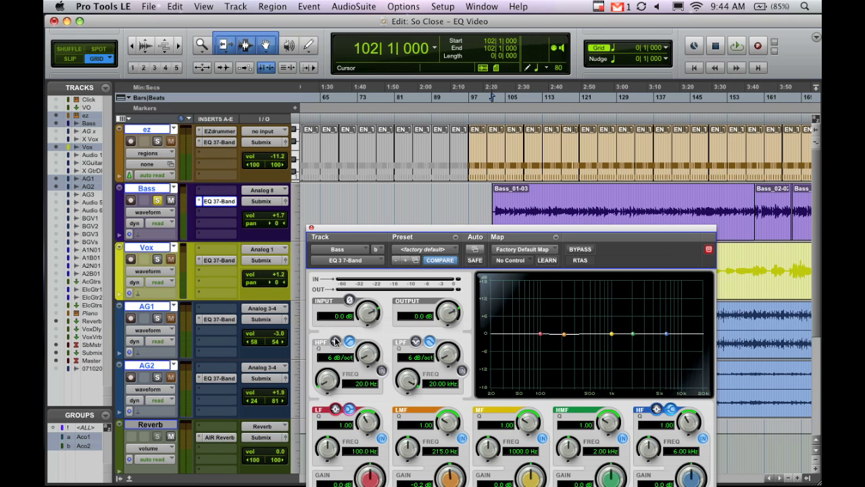
click(382, 370)
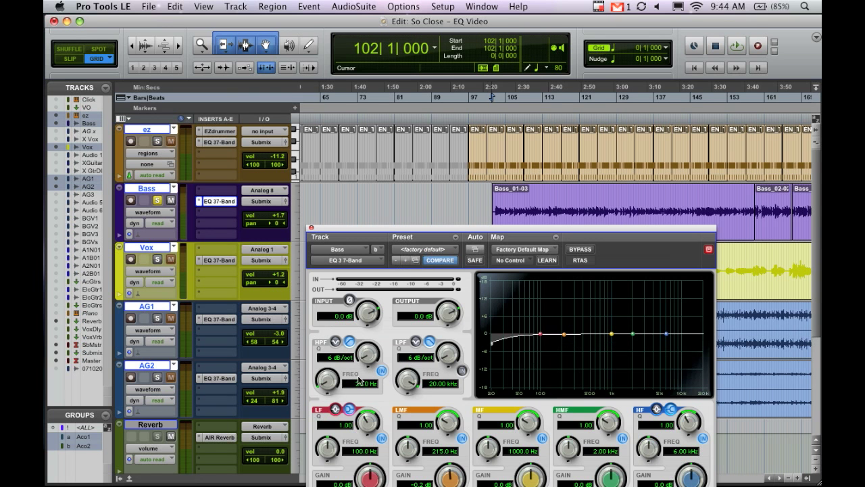
drag(336, 380, 336, 362)
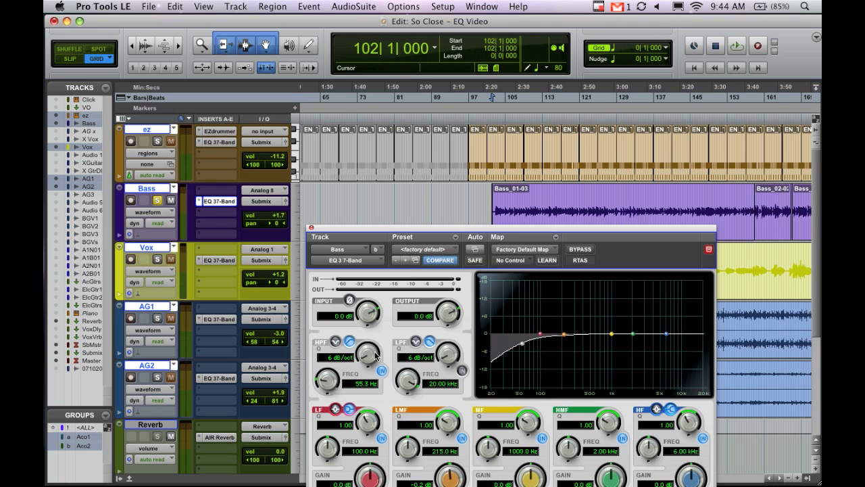
drag(369, 346, 371, 336)
drag(334, 381, 333, 368)
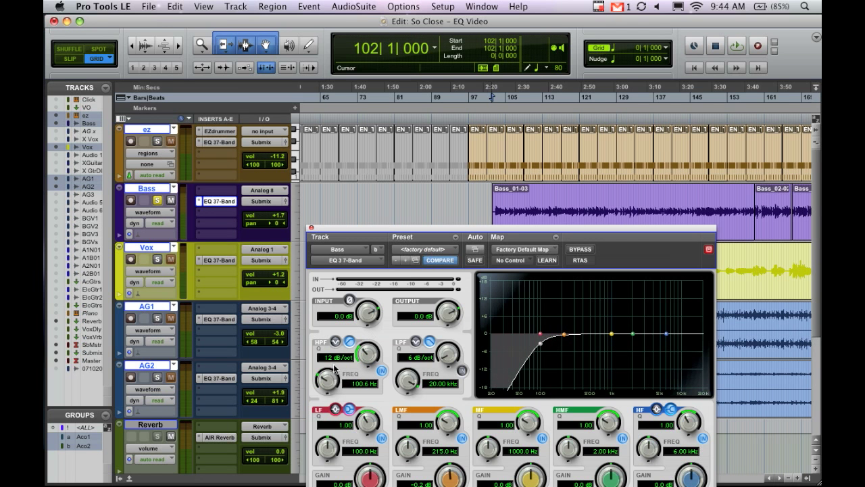
Play the Bass track and cut its LMF band by 2.9 dB at 218.5 Hz with Q 2.57.
drag(444, 227, 329, 145)
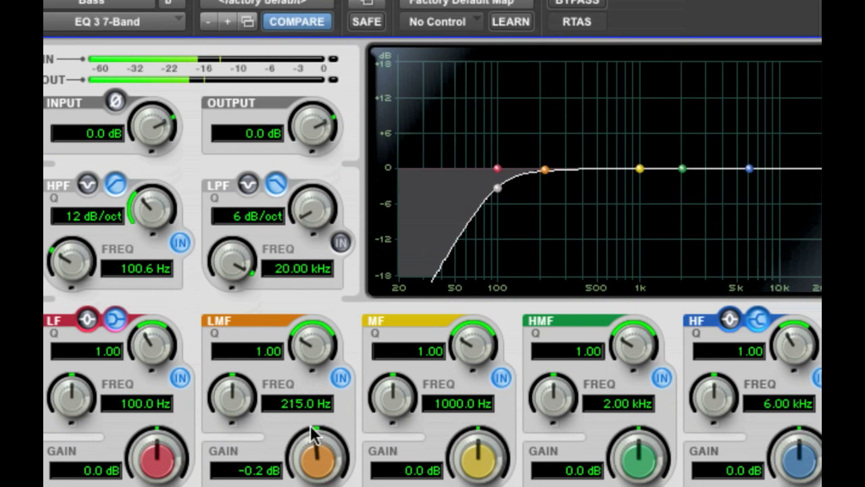
drag(313, 442, 324, 412)
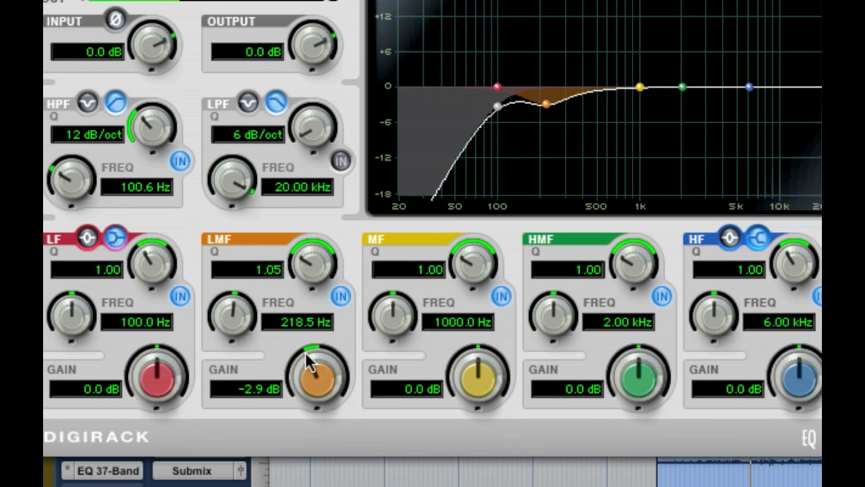
drag(329, 256, 325, 217)
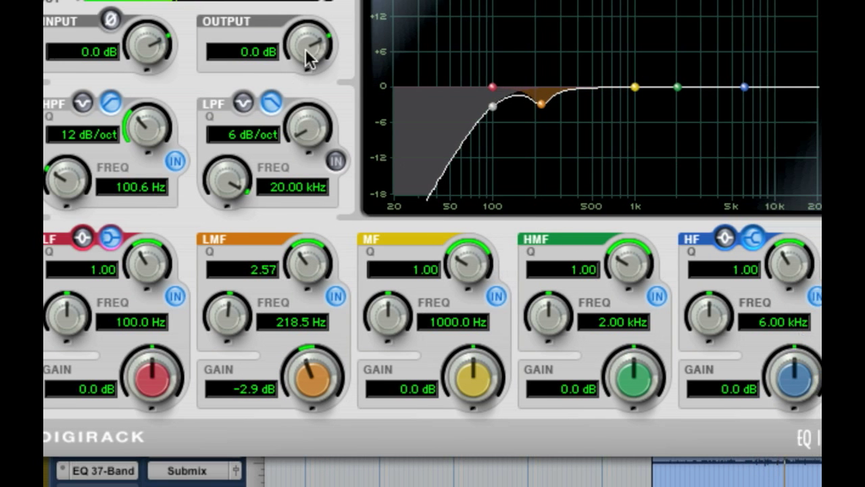
Enable the low-pass filter in the Bass EQ and lower its frequency to 4.55 kHz.
drag(237, 178, 247, 220)
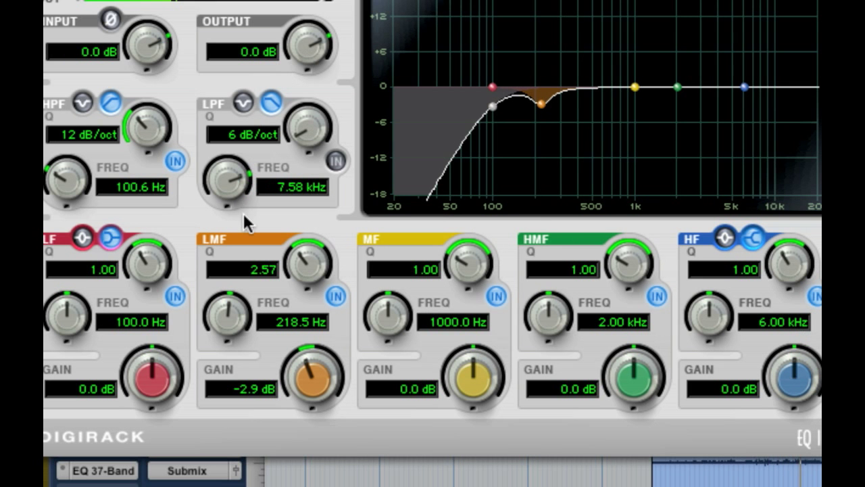
click(335, 160)
drag(241, 183, 242, 208)
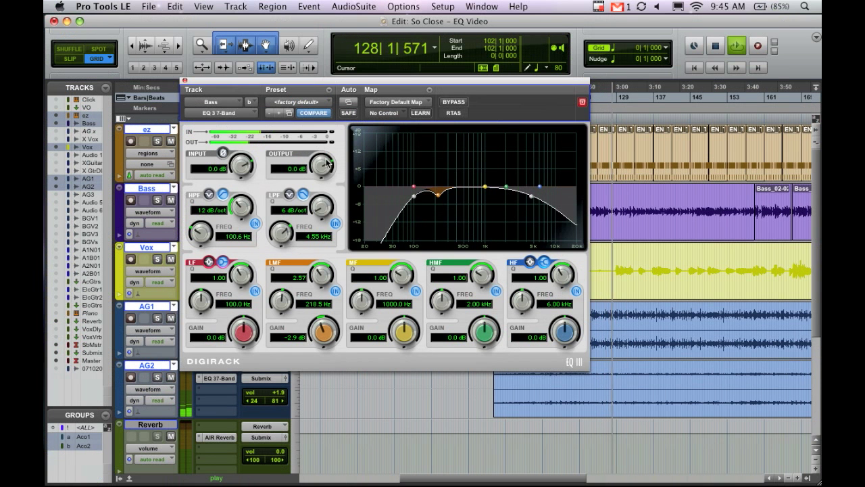
Raise the Bass EQ output level to 3.2 dB, shift the plug-in window aside and stop playback.
drag(324, 164, 326, 150)
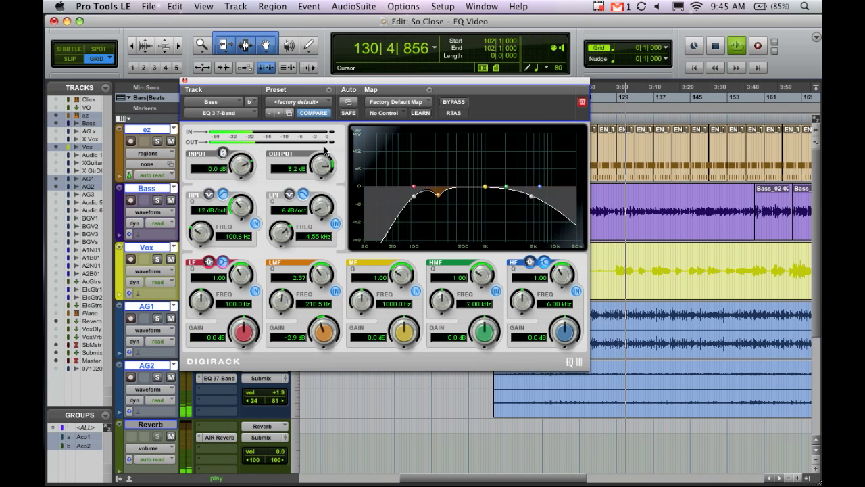
drag(364, 78, 389, 100)
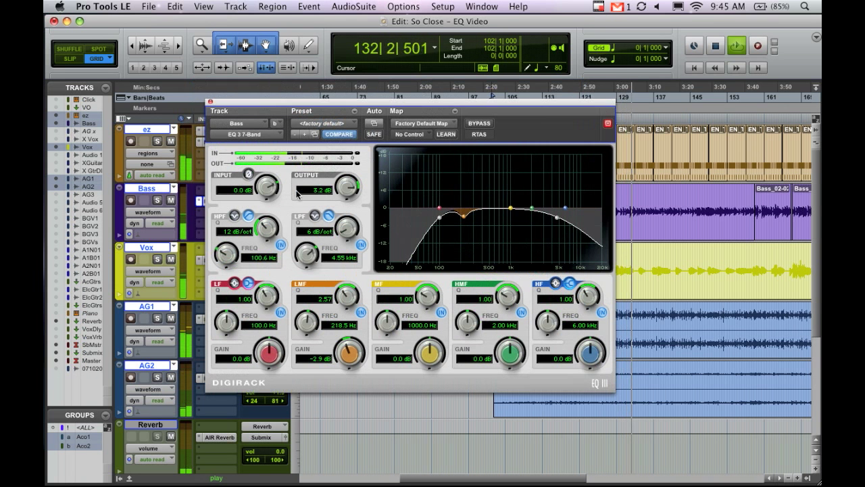
key(space)
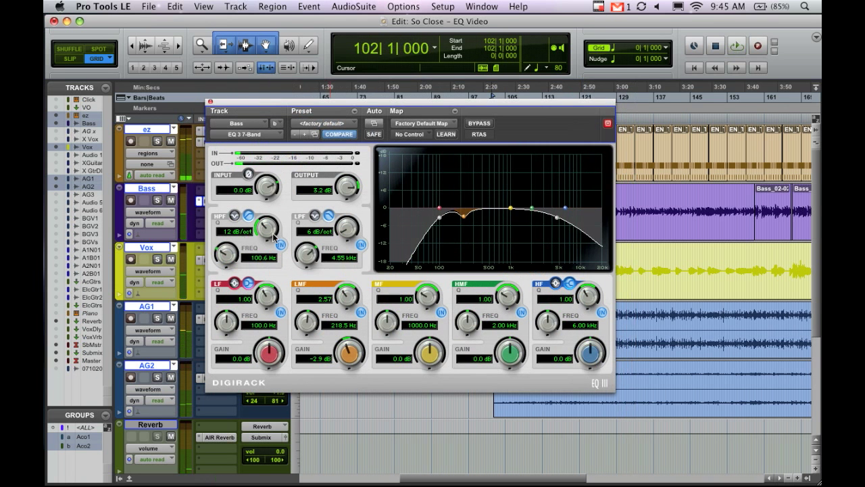
Play the mix again, lower the Bass high-pass frequency to 74.6 Hz, then stop playback and close the EQ.
key(space)
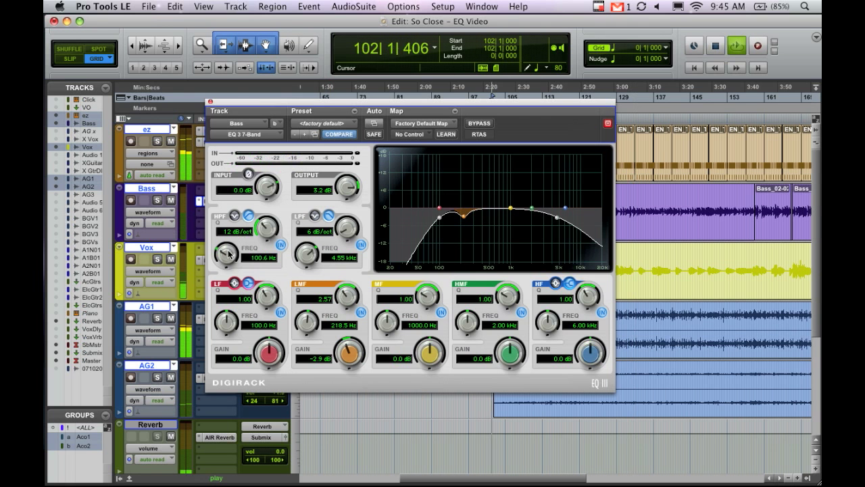
drag(228, 254, 229, 263)
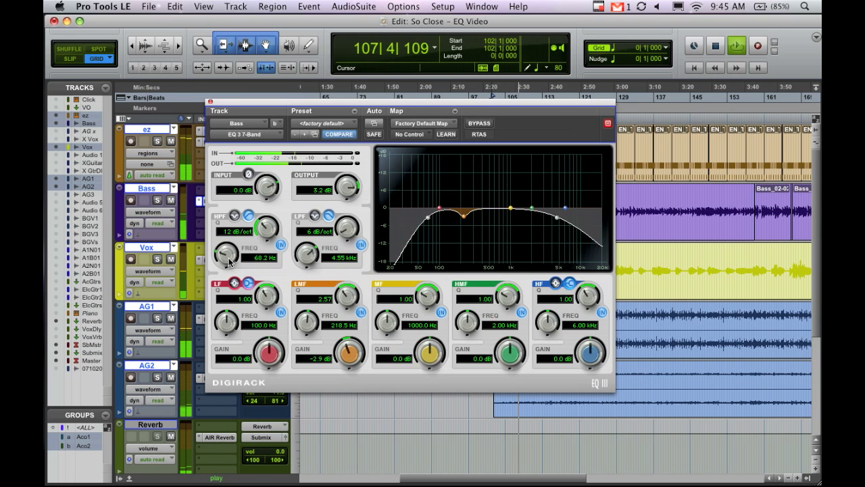
drag(229, 263, 229, 261)
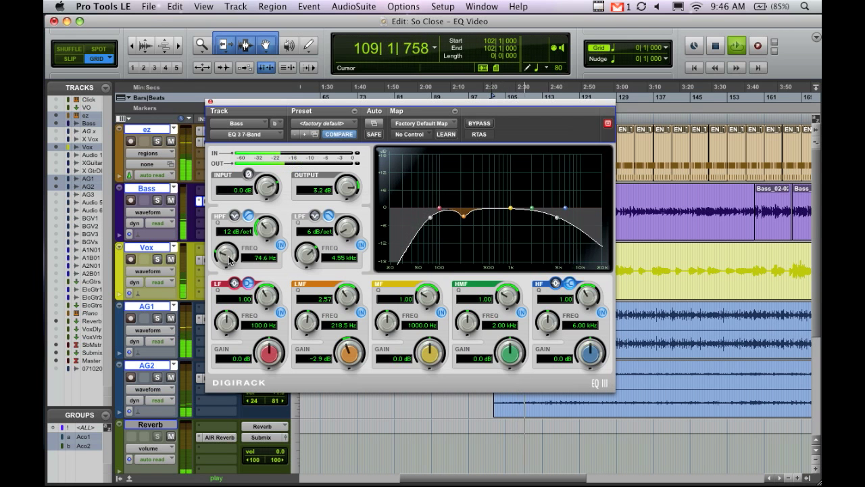
key(space)
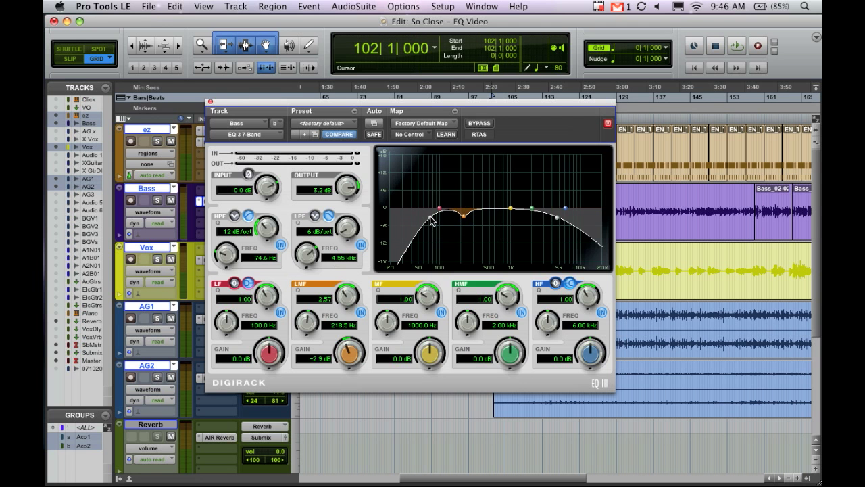
click(210, 101)
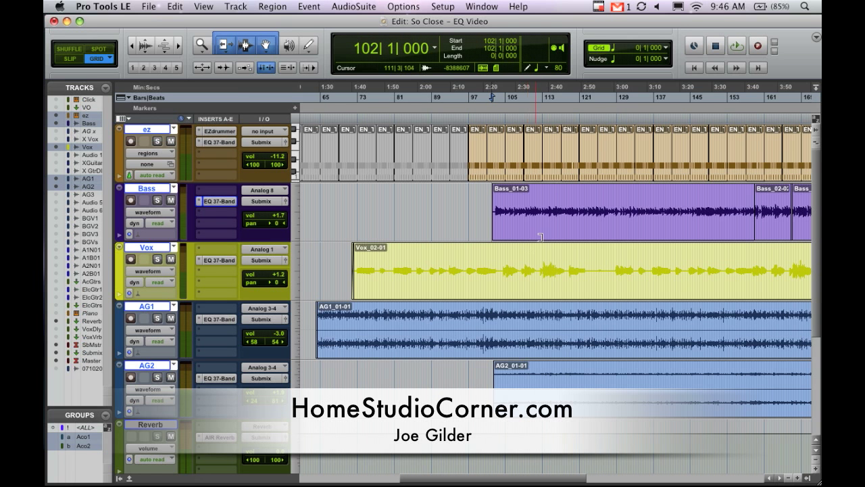
click(598, 6)
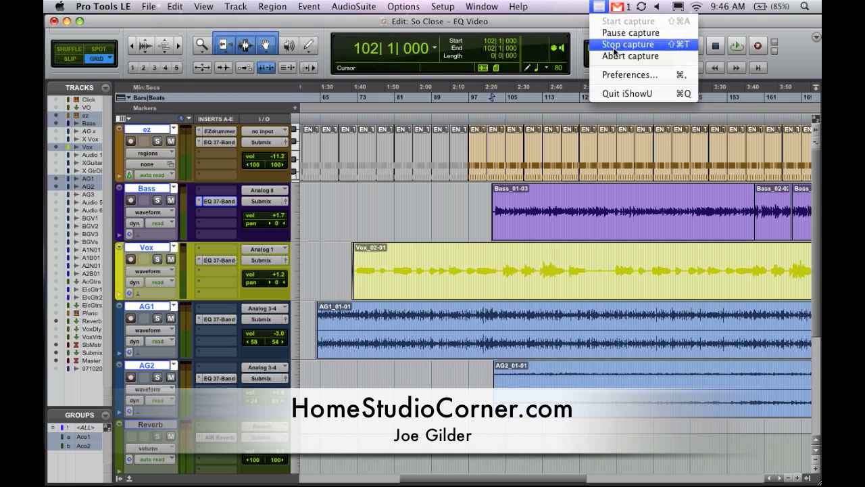